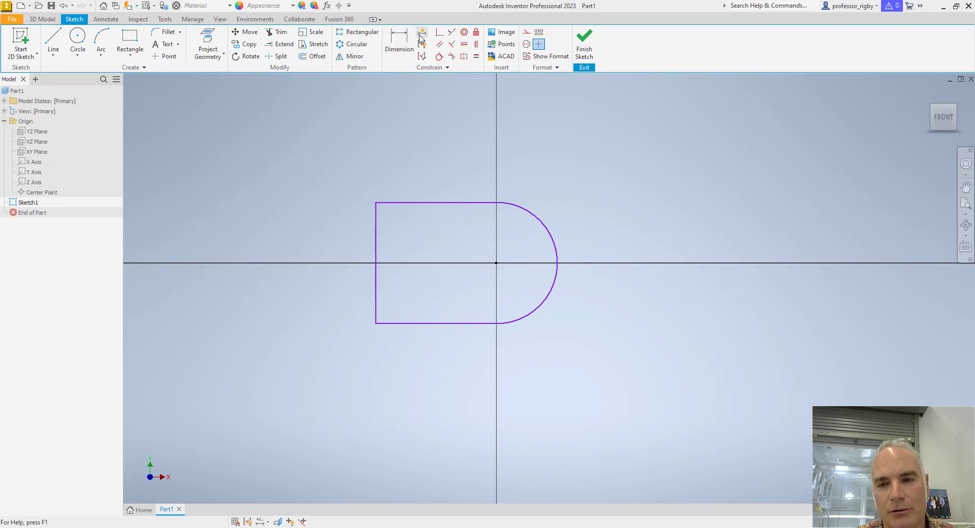
# - Dismiss the Auto Dimension options, start Dimension, and return from the reference drawing to the sketch
pyautogui.click(422, 34)
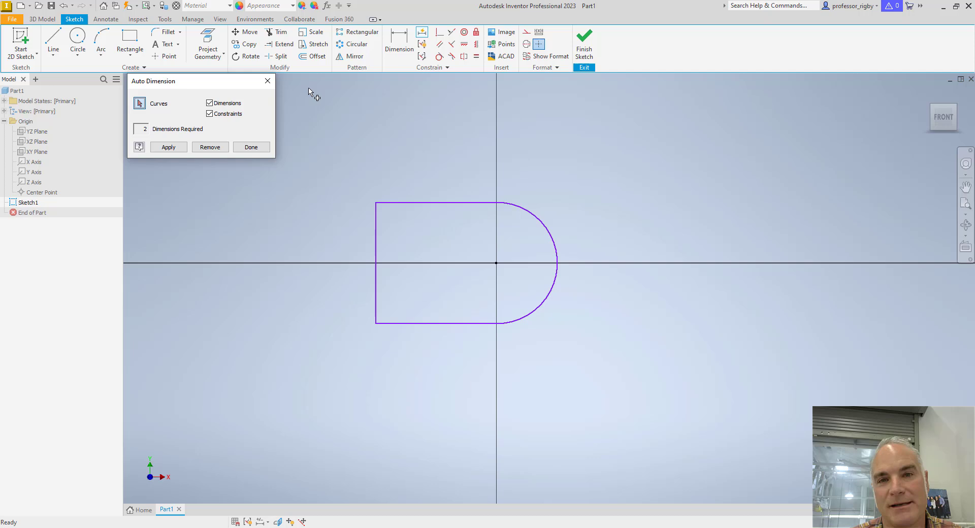
pyautogui.click(267, 81)
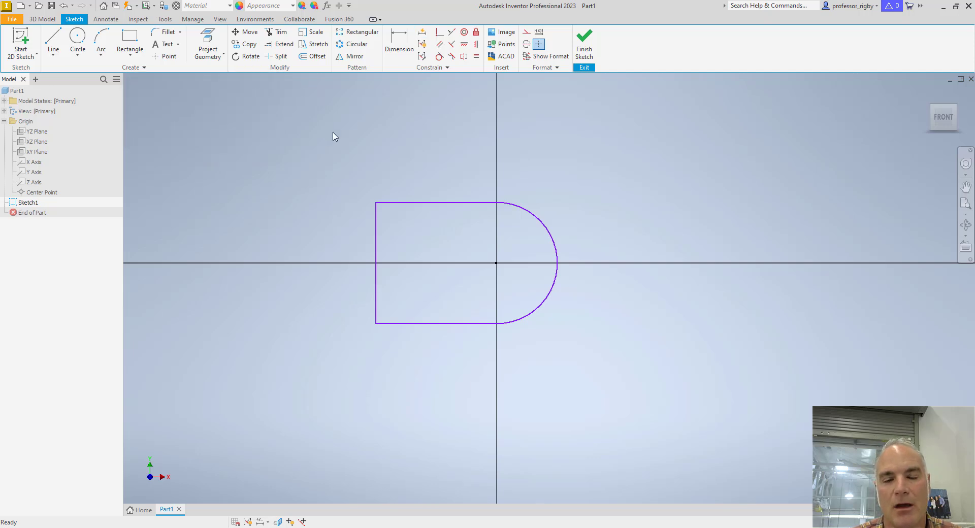
pyautogui.click(394, 50)
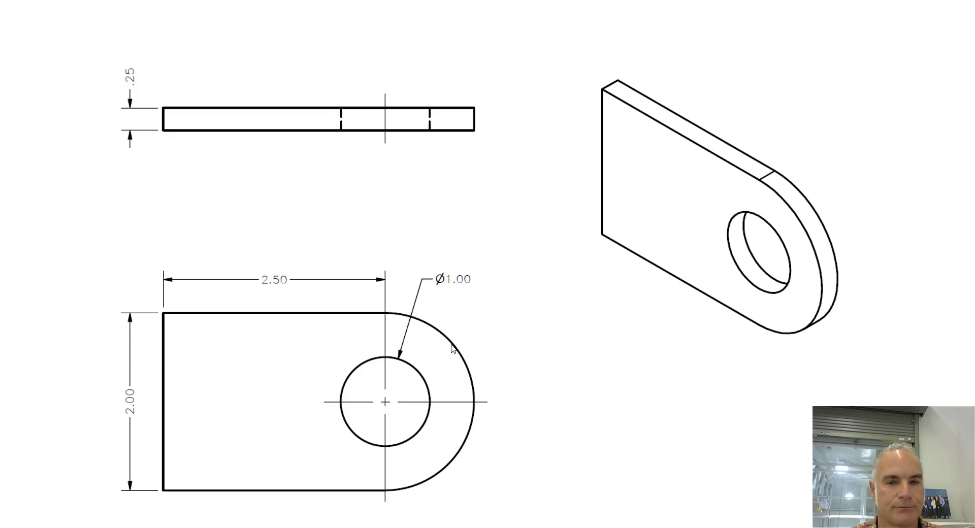
pyautogui.hotkey('alt', 'Tab')
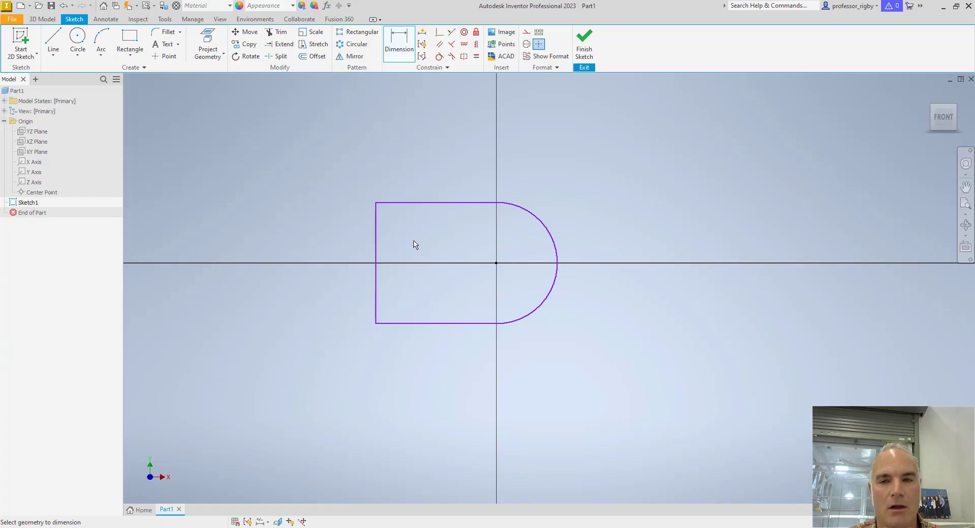
# - Dimension the profile's straight top edge to a length of 2.5
pyautogui.click(403, 46)
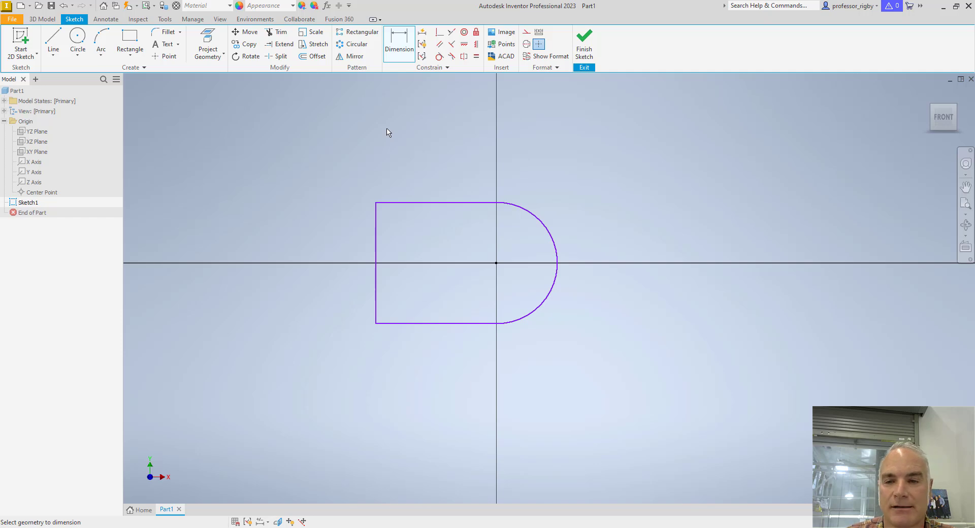
pyautogui.click(442, 203)
pyautogui.click(433, 165)
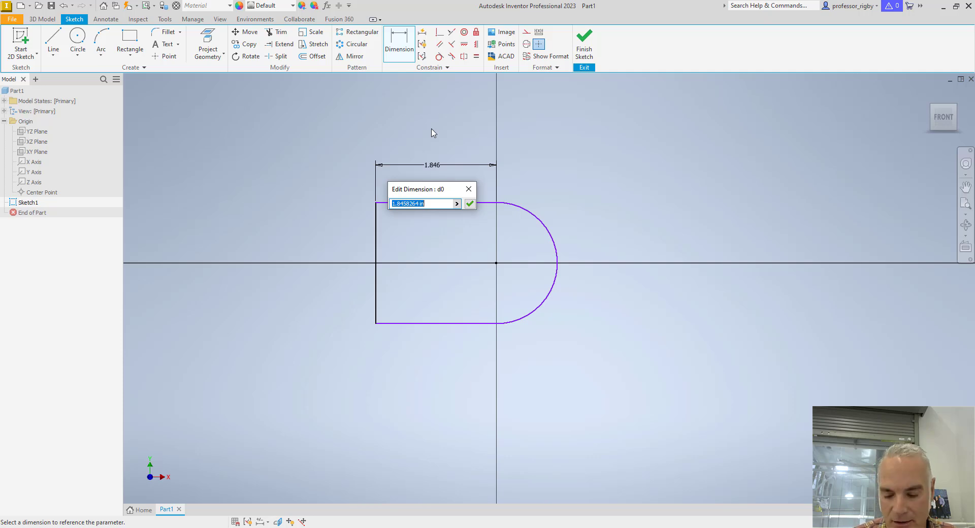
pyautogui.write('2.5')
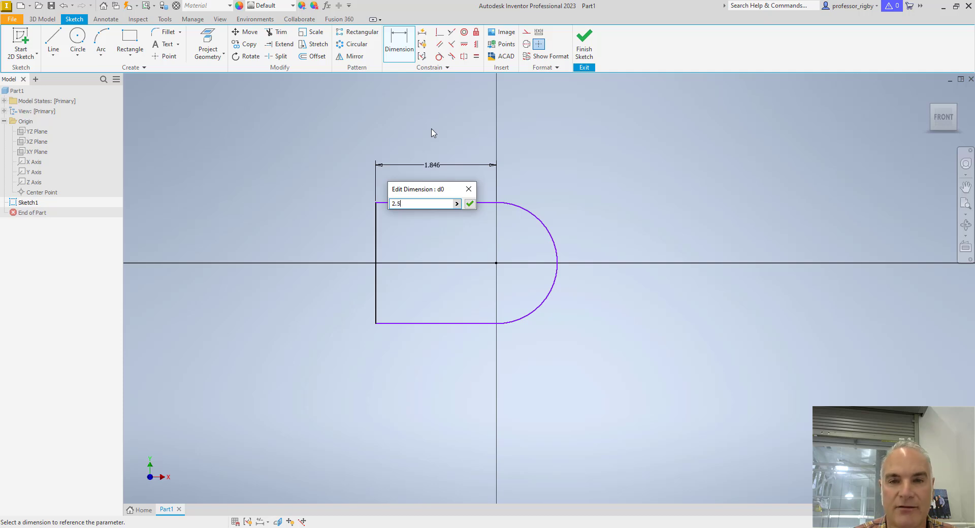
pyautogui.press('Return')
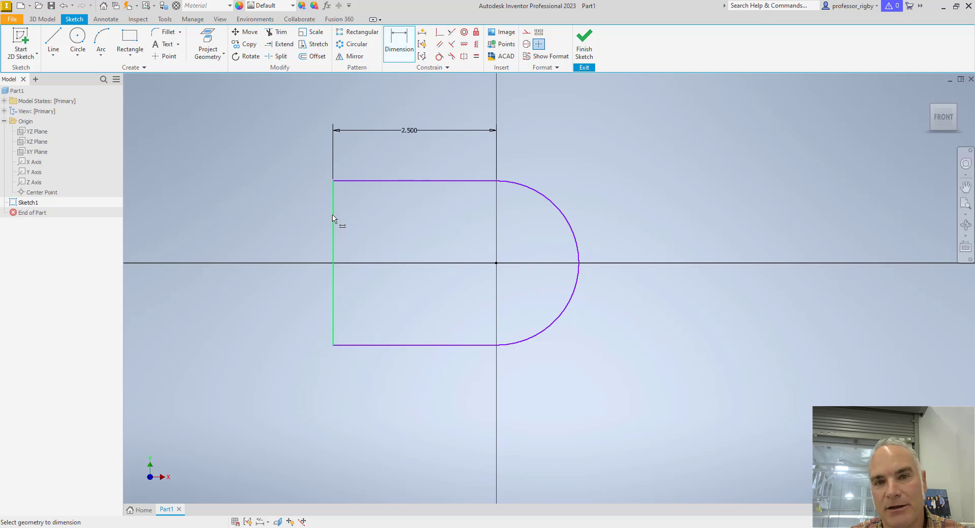
# - Dimension the rounded end arc with a radius of 1
pyautogui.click(553, 205)
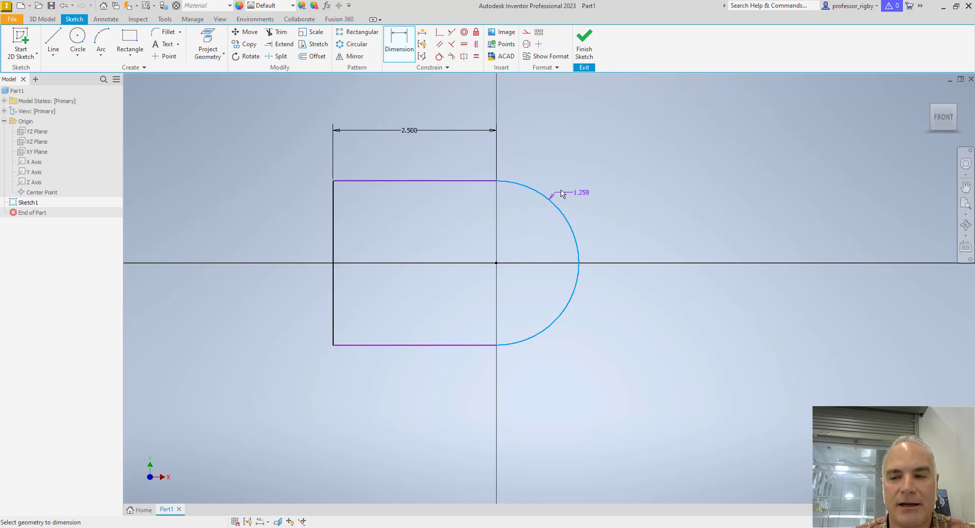
pyautogui.click(581, 163)
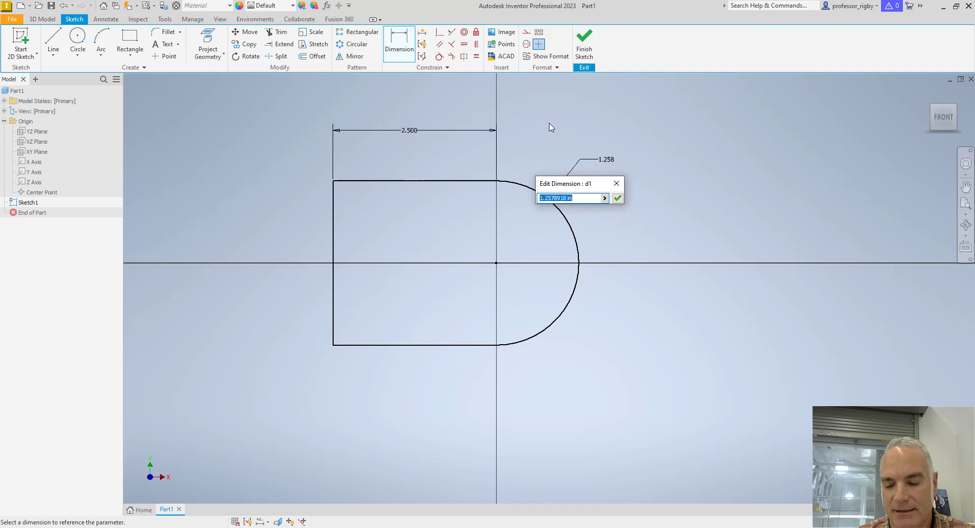
pyautogui.write('1')
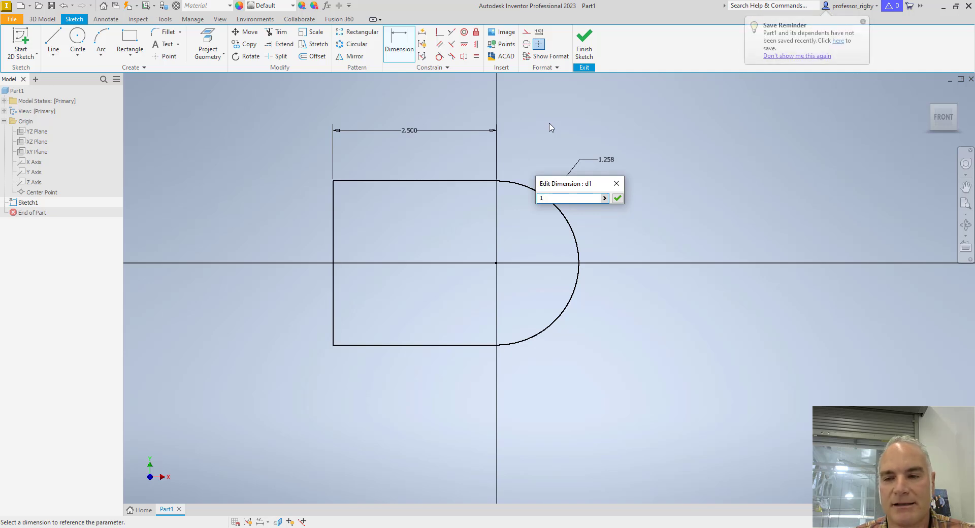
pyautogui.press('Return')
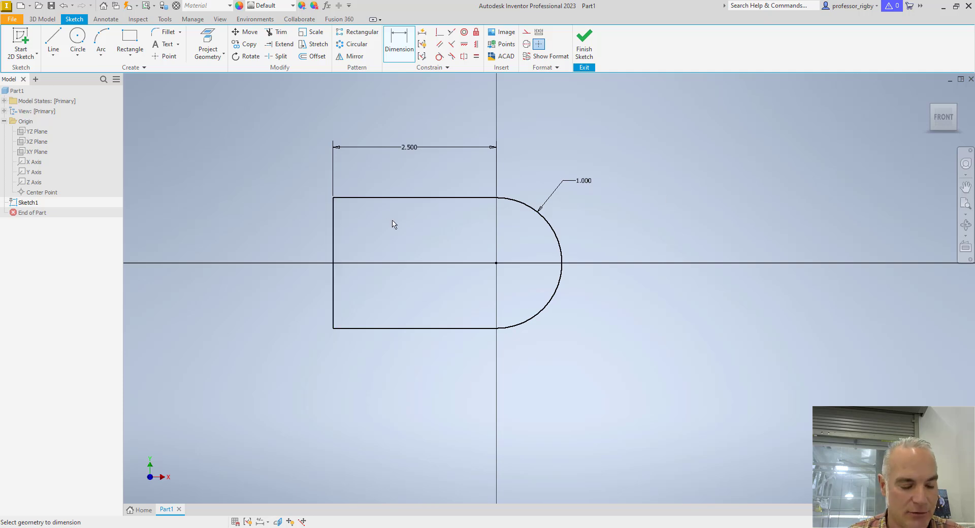
# - Undo the arc's radius dimension and dimension the left edge to a height of 2
pyautogui.press('Escape')
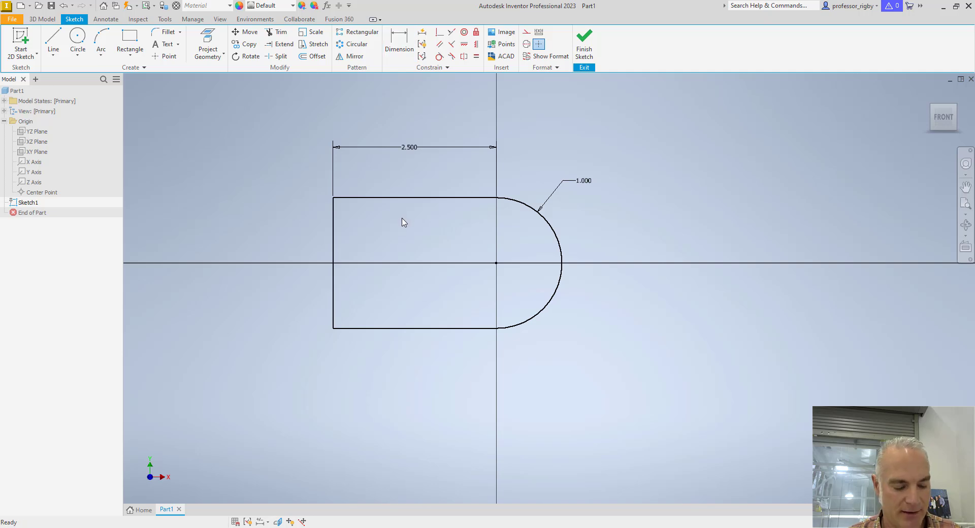
pyautogui.hotkey('ctrl', 'z')
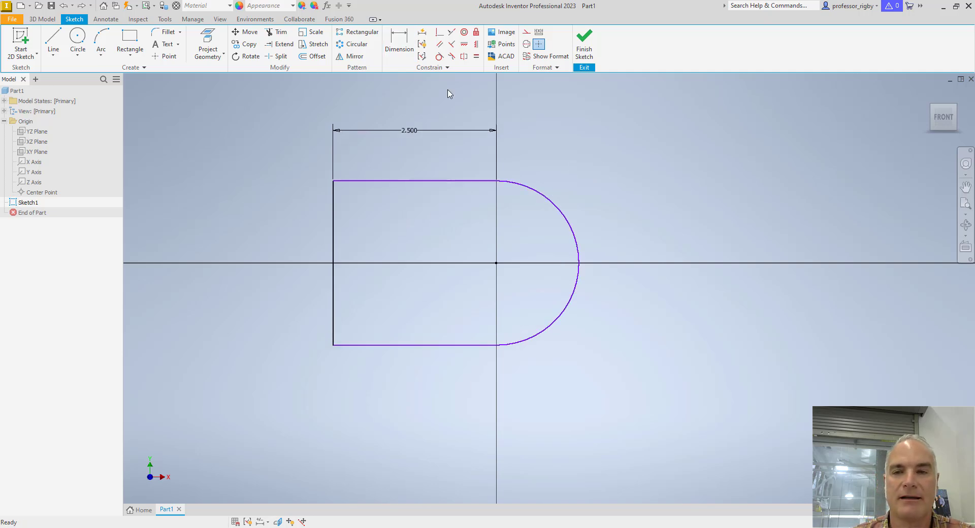
pyautogui.click(398, 44)
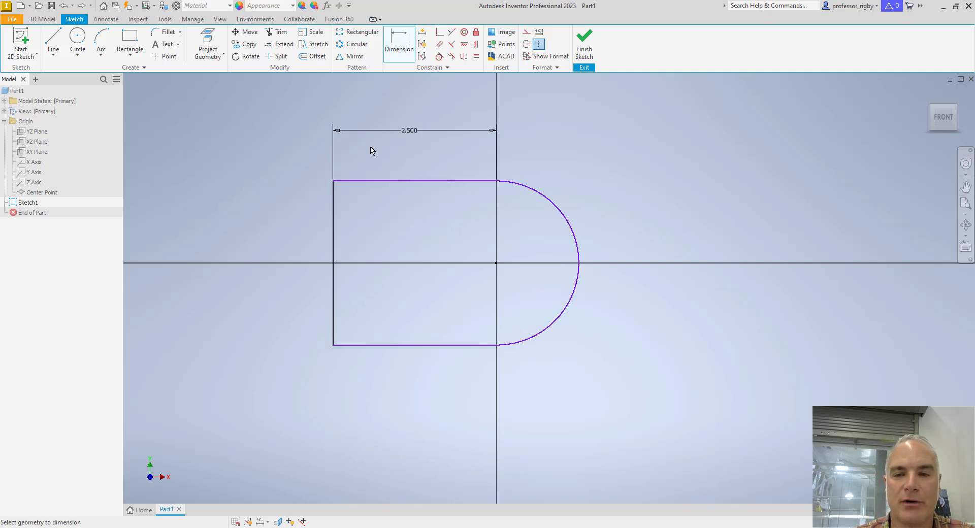
pyautogui.click(333, 222)
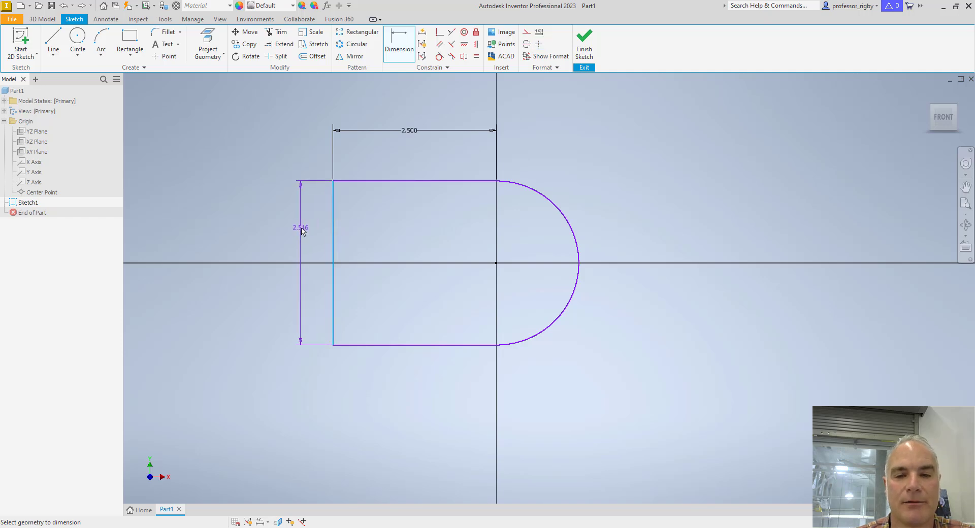
pyautogui.click(300, 230)
pyautogui.write('2')
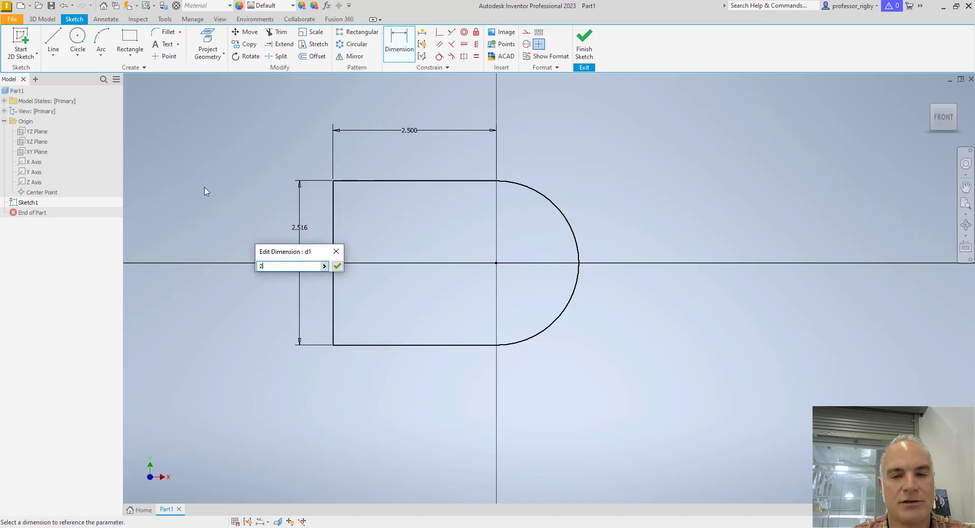
pyautogui.press('Return')
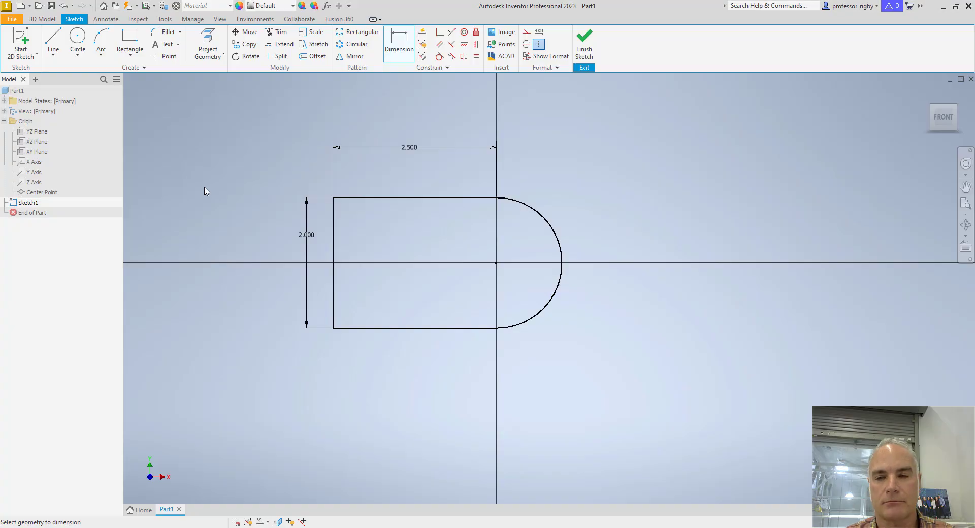
# - Add the arc's radius as a driven reference dimension, accepting the over-constraint warning
pyautogui.click(530, 207)
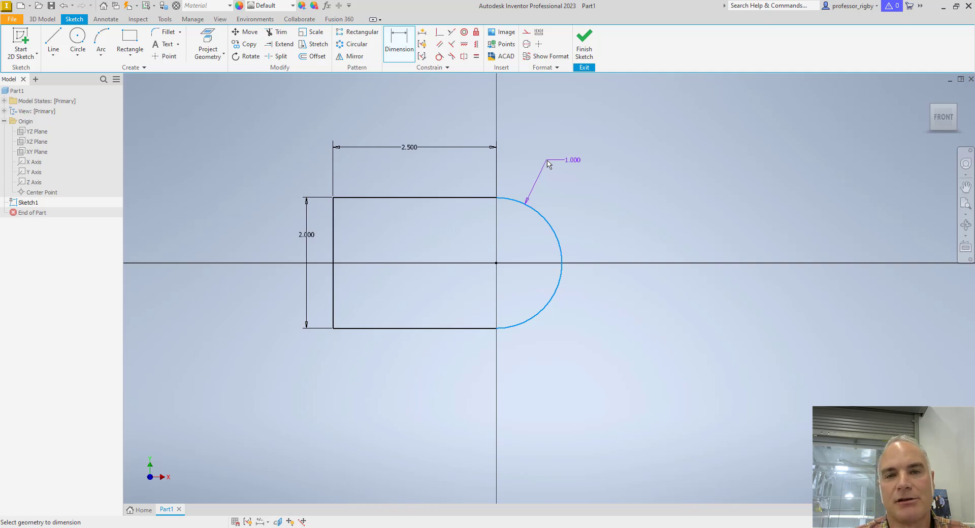
pyautogui.click(548, 164)
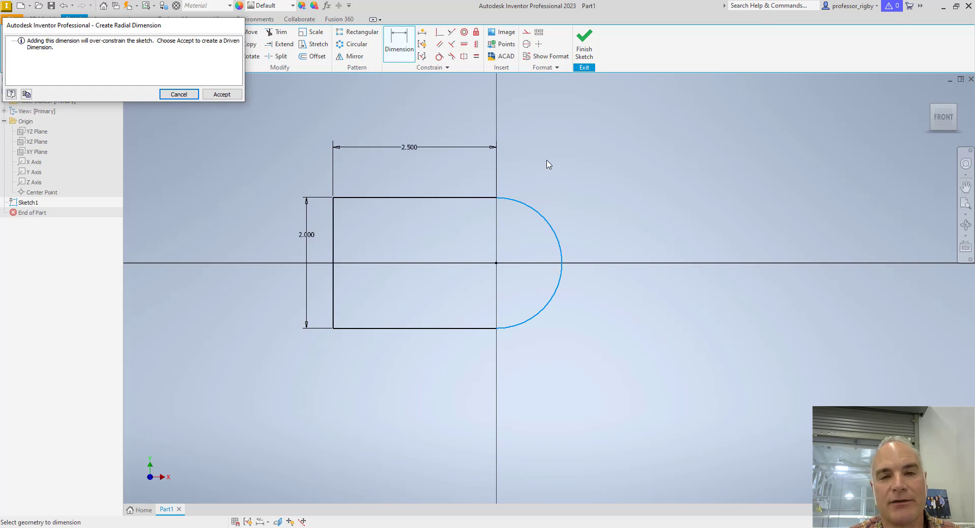
pyautogui.click(222, 95)
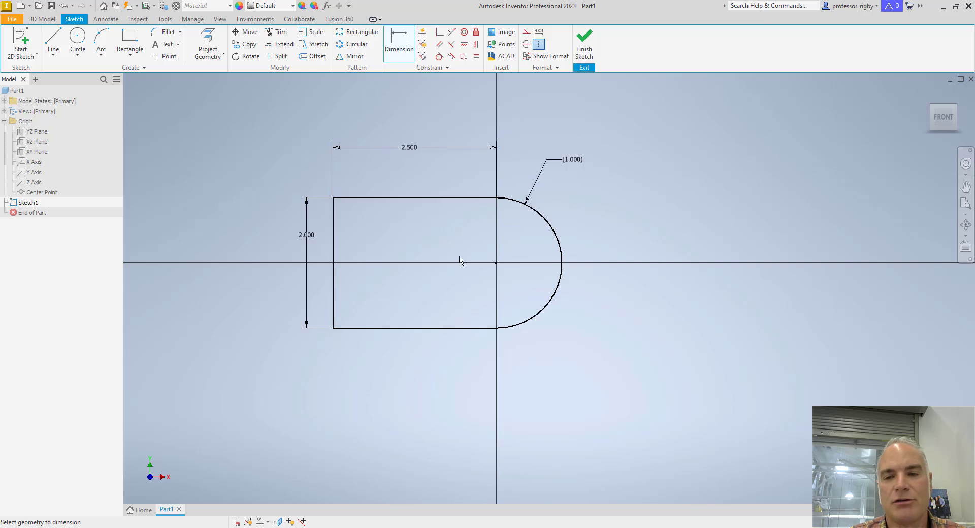
pyautogui.press('Escape')
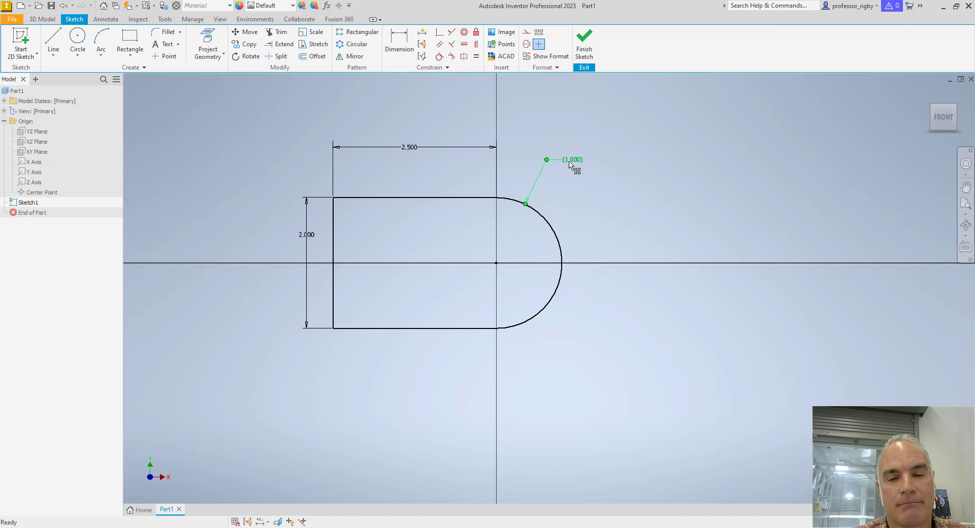
# - Change the left edge height dimension from 2.000 to 2.5
pyautogui.doubleClick(312, 234)
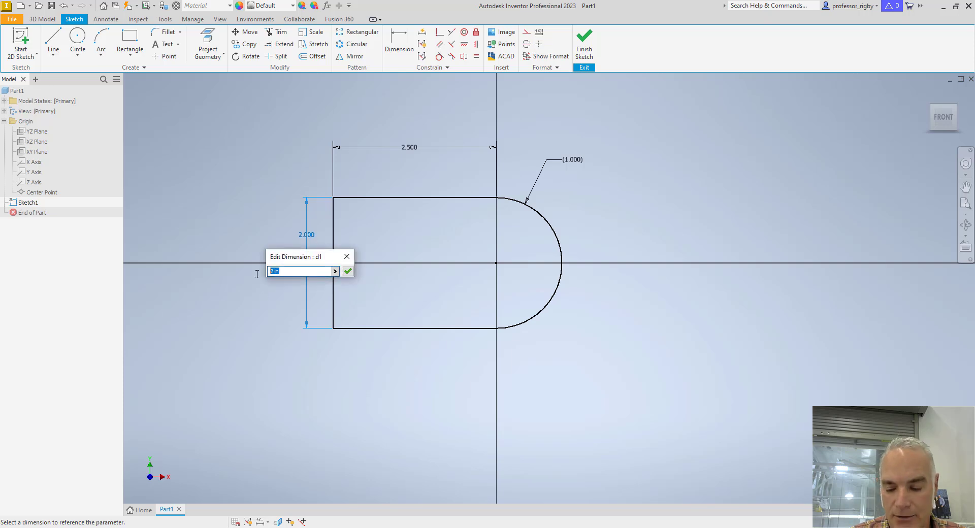
pyautogui.write('2.5')
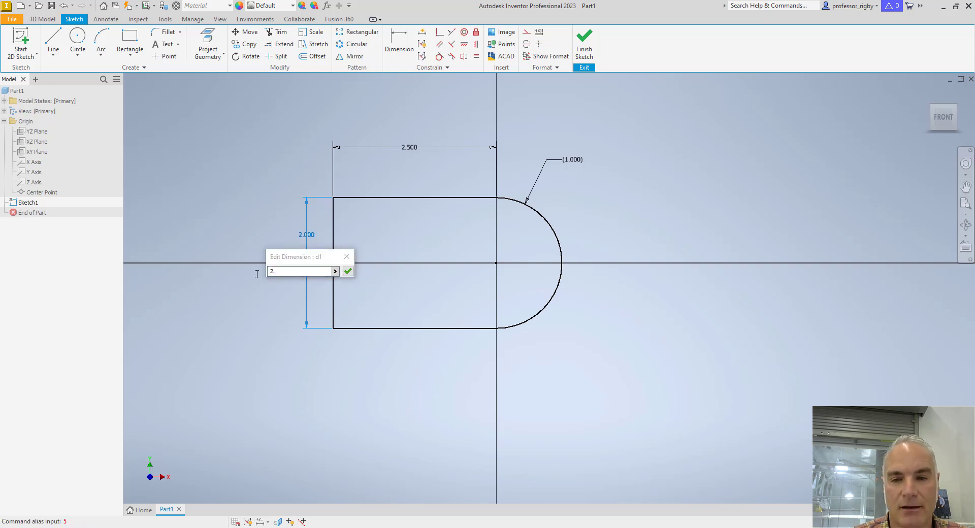
pyautogui.click(294, 271)
pyautogui.write('5')
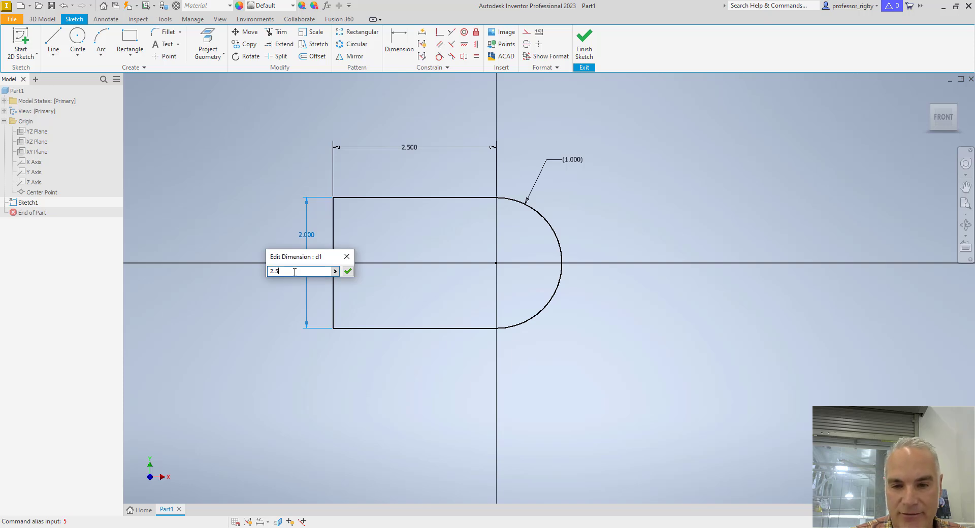
pyautogui.press('Return')
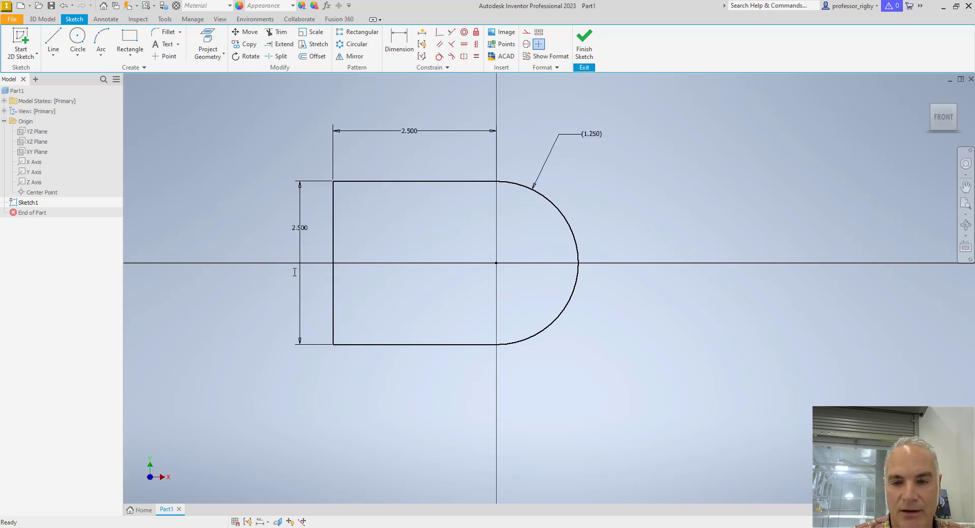
# - Inspect the updated (1.250) driven radius dimension and close it unchanged
pyautogui.doubleClick(592, 135)
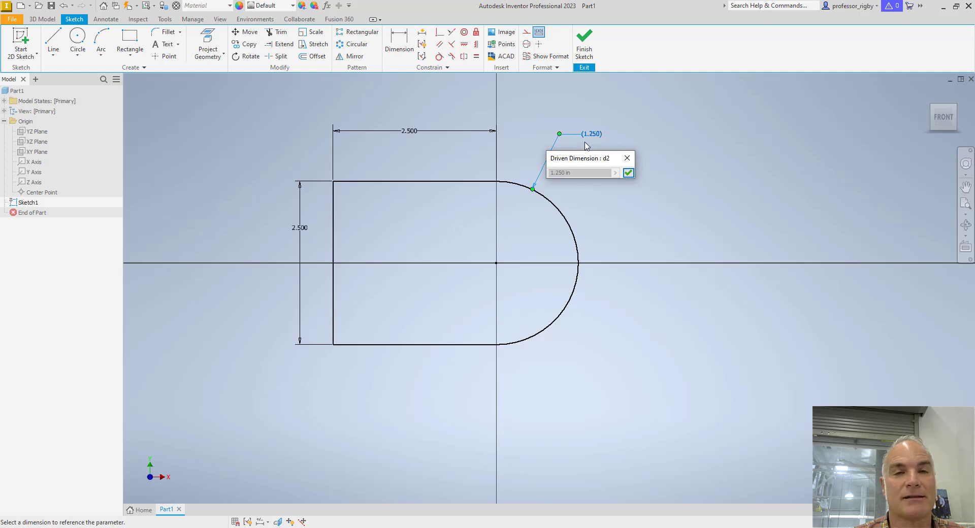
pyautogui.click(627, 157)
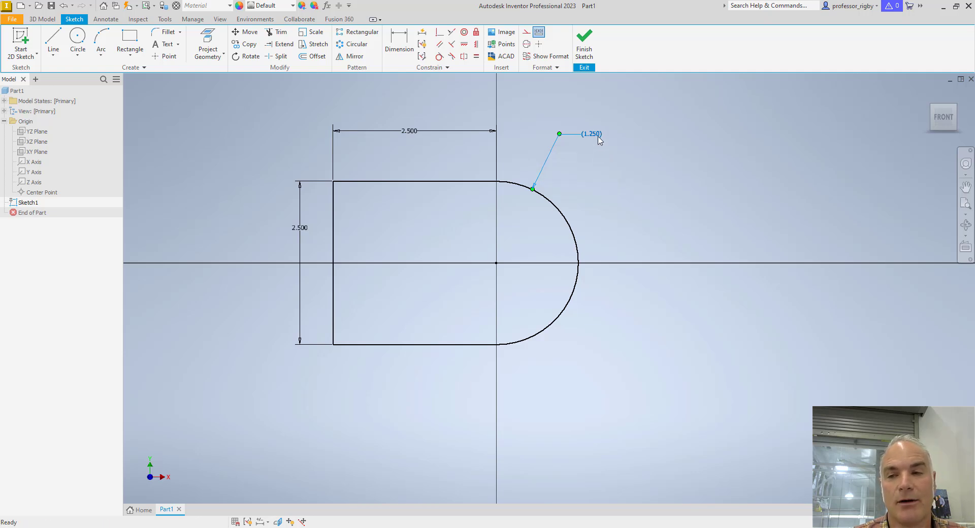
pyautogui.click(592, 146)
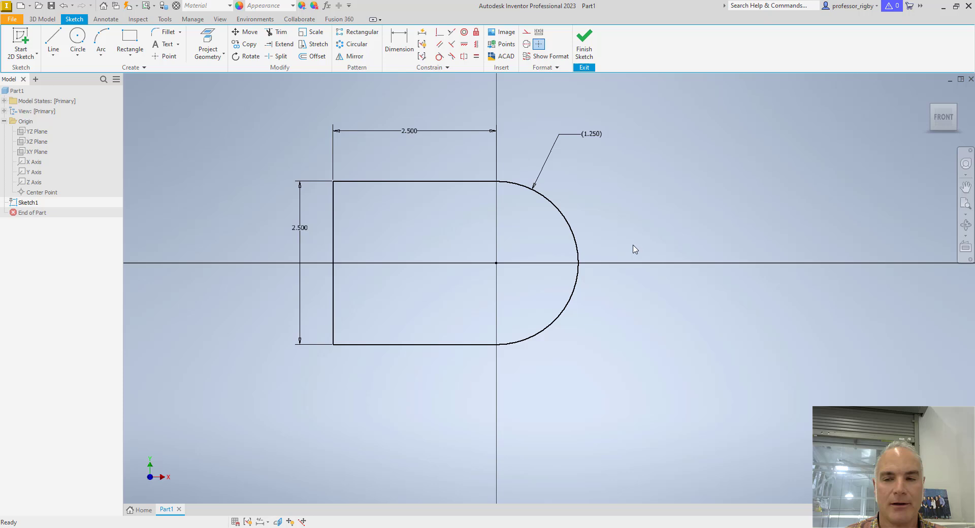
# - Create a new part, Part3, from the Standard.ipt template
pyautogui.scroll(2, 655, 230)
pyautogui.scroll(-2, 658, 232)
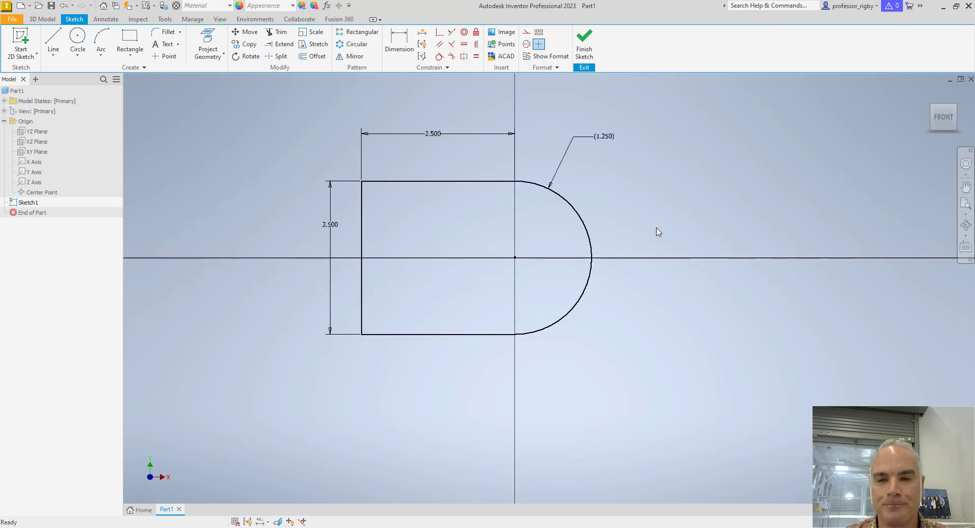
pyautogui.moveTo(655, 231); pyautogui.dragTo(549, 229, button='middle')
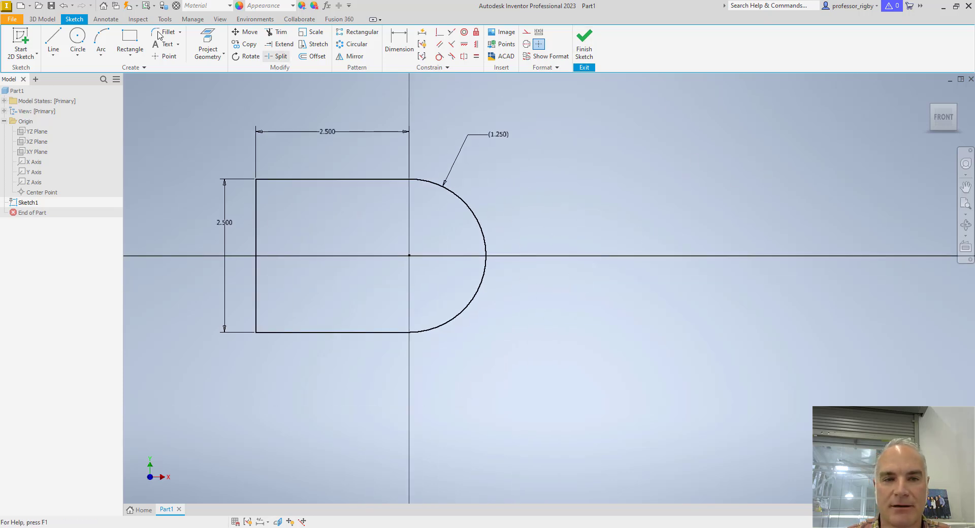
pyautogui.click(20, 5)
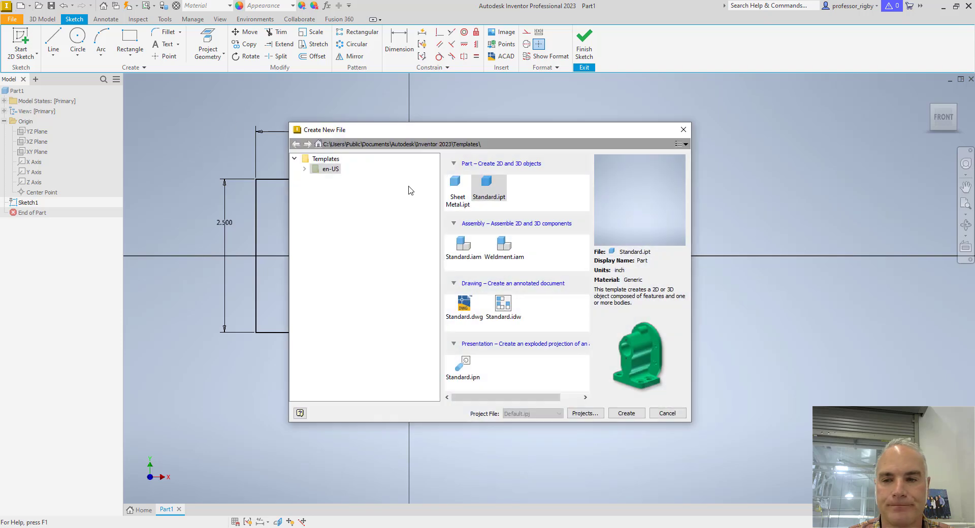
pyautogui.click(485, 196)
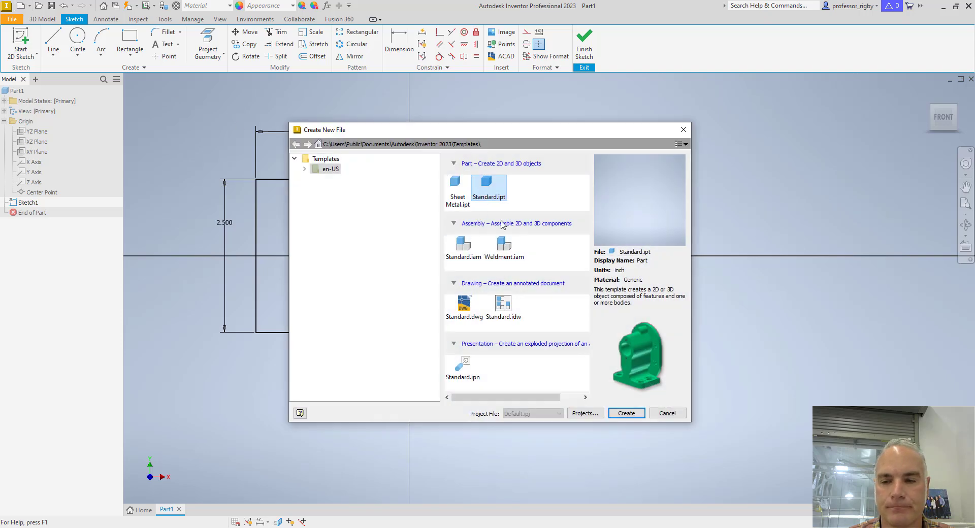
pyautogui.click(616, 413)
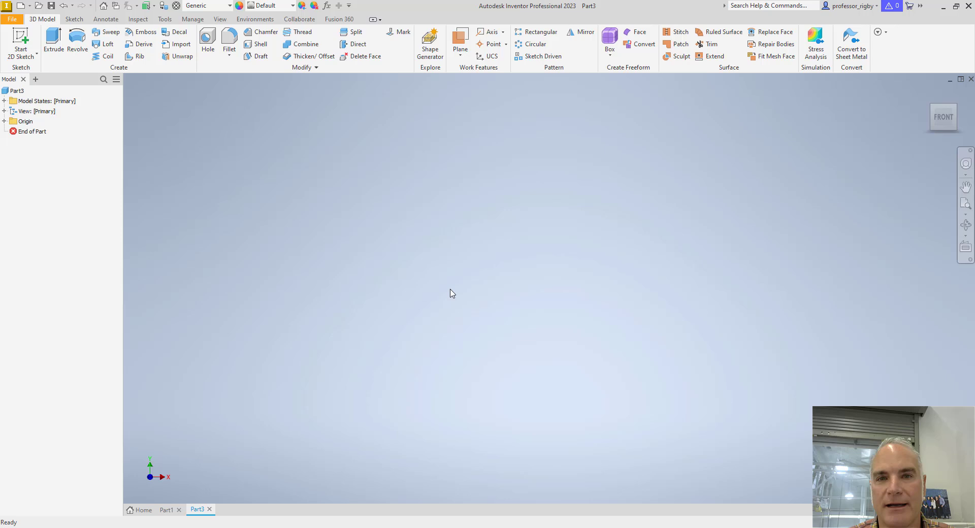
# - Start a 2D sketch on an origin plane and draw a rectangle around the origin
pyautogui.click(21, 37)
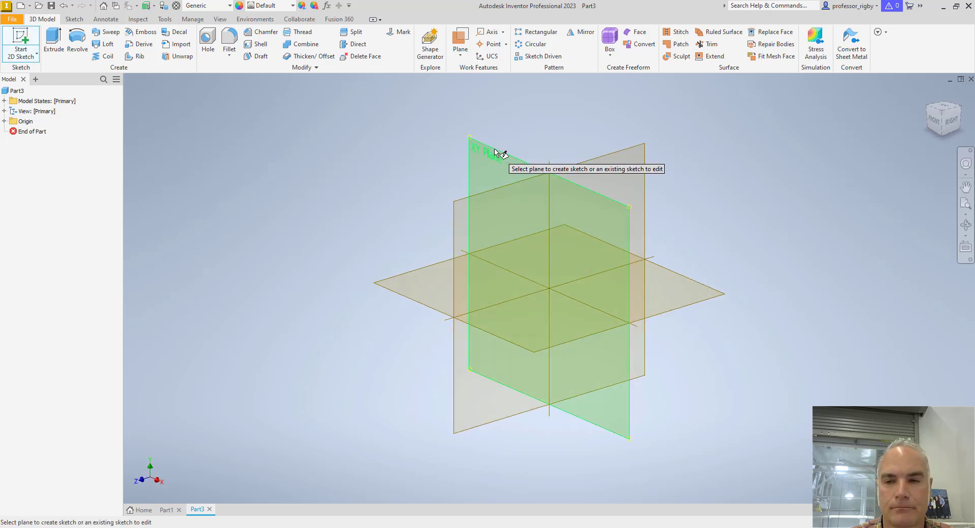
pyautogui.click(498, 153)
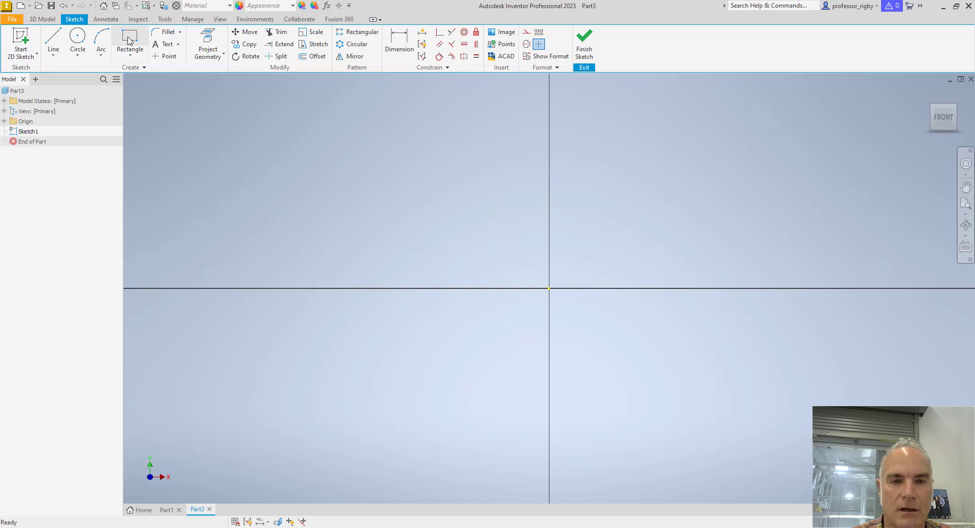
pyautogui.click(130, 39)
pyautogui.click(372, 189)
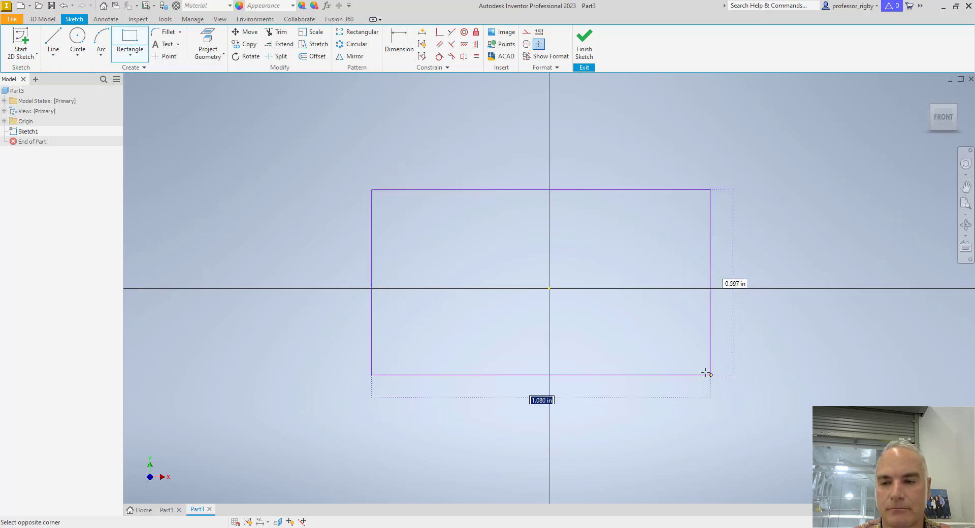
pyautogui.click(739, 384)
# - Draw a circle centred on the origin crossing the rectangle's top and bottom edges
pyautogui.press('c')
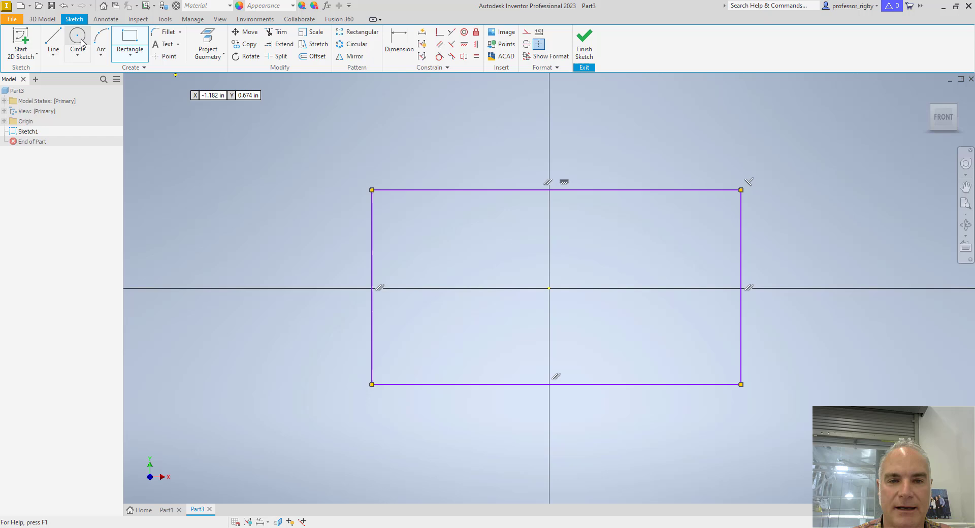
pyautogui.click(549, 288)
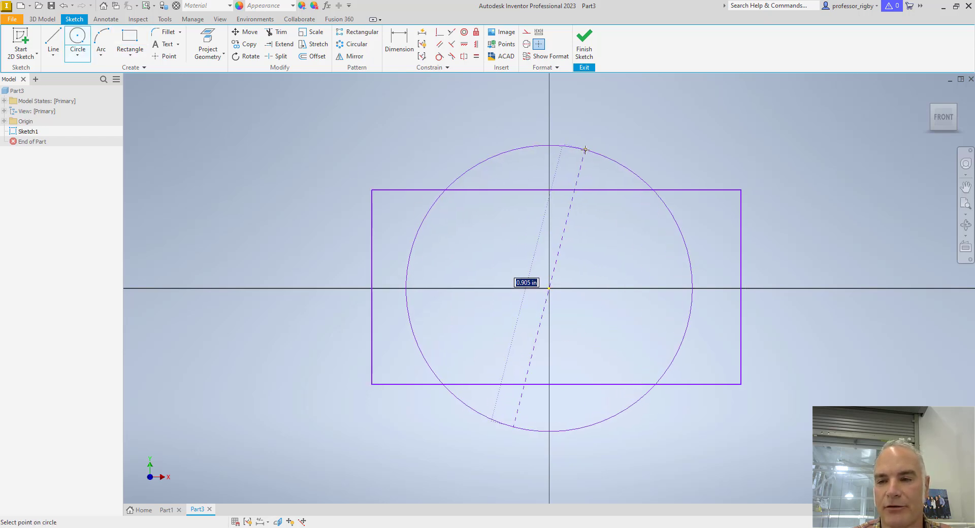
pyautogui.click(585, 150)
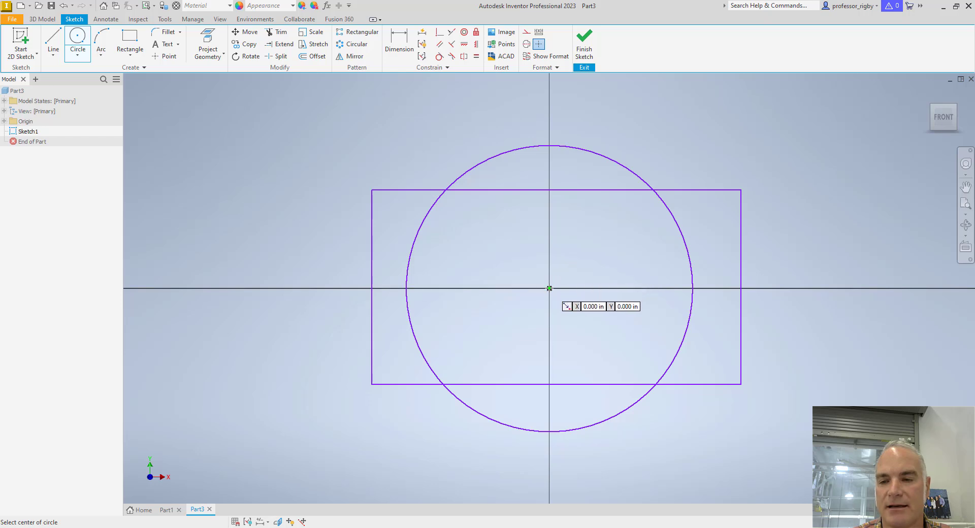
pyautogui.press('Escape')
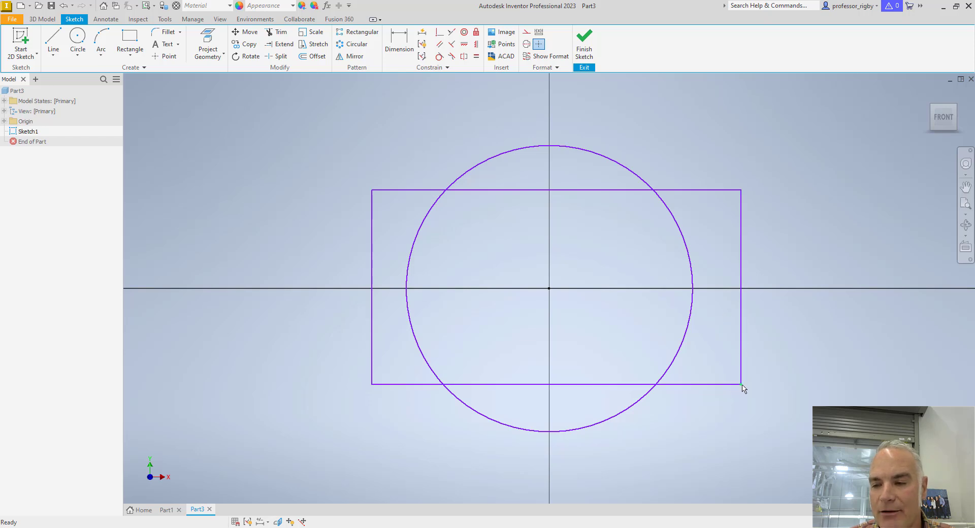
# - Enlarge the rectangle, trim away the inner edge segments and side arcs, then lower the top-left line
pyautogui.moveTo(740, 387); pyautogui.dragTo(734, 405)
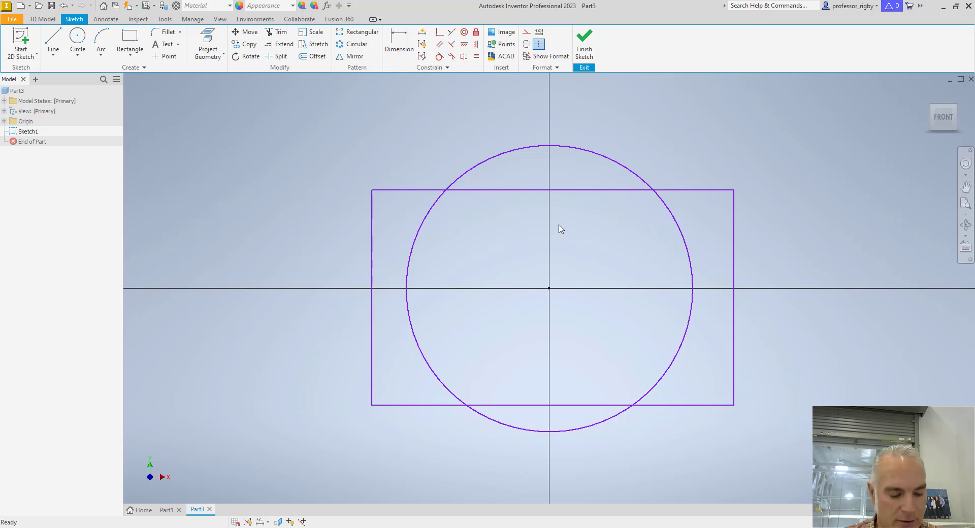
pyautogui.press('x')
pyautogui.click(575, 196)
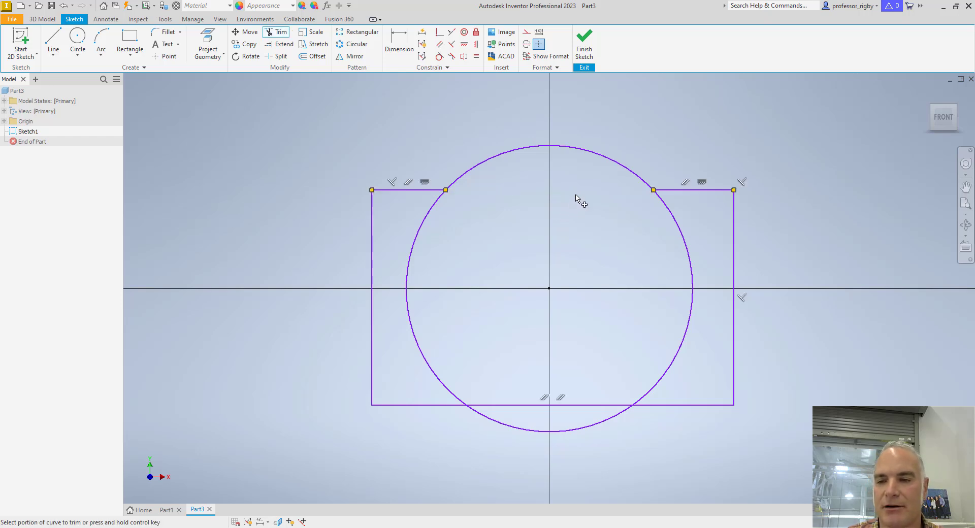
pyautogui.click(671, 214)
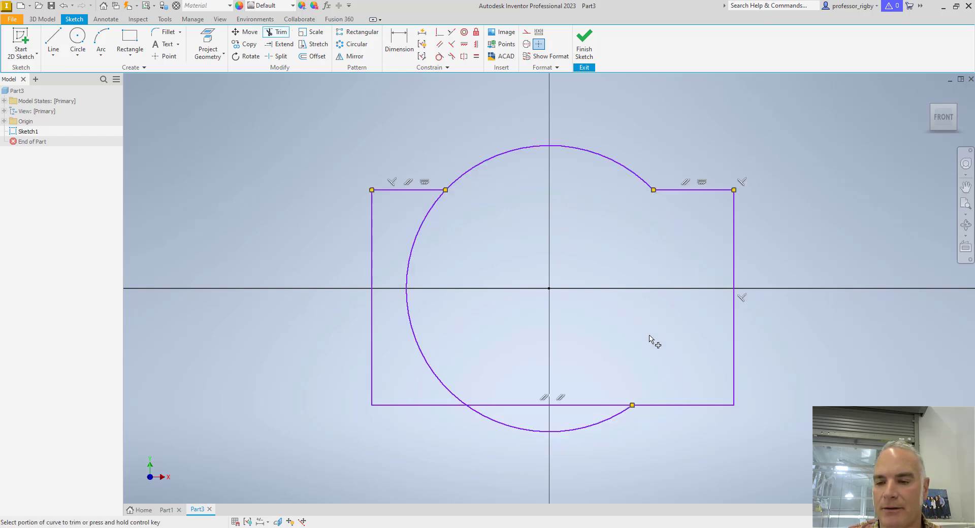
pyautogui.click(623, 405)
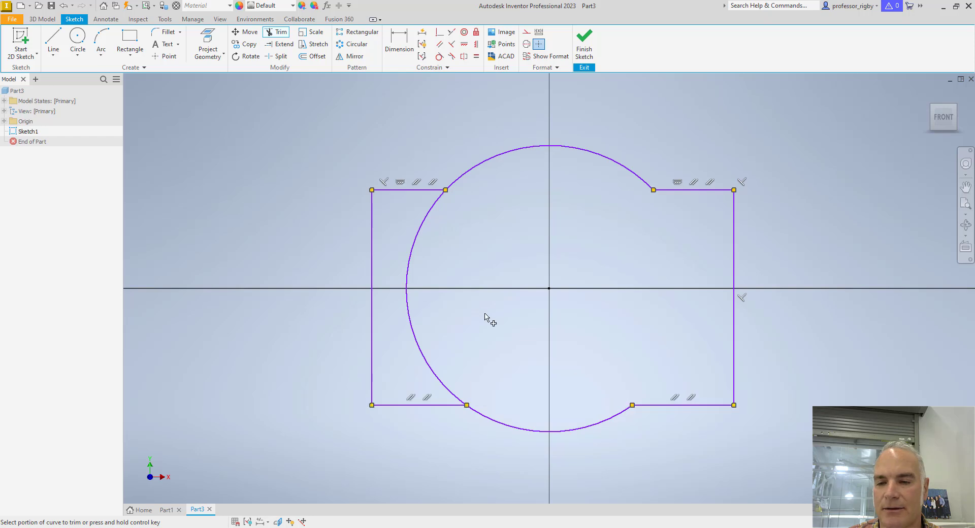
pyautogui.click(411, 301)
pyautogui.press('Escape')
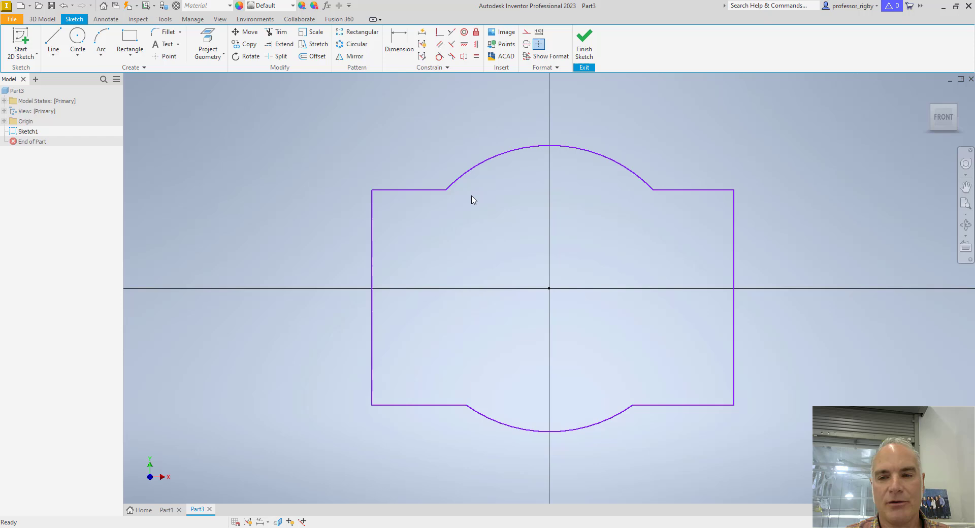
pyautogui.moveTo(425, 194); pyautogui.dragTo(424, 214)
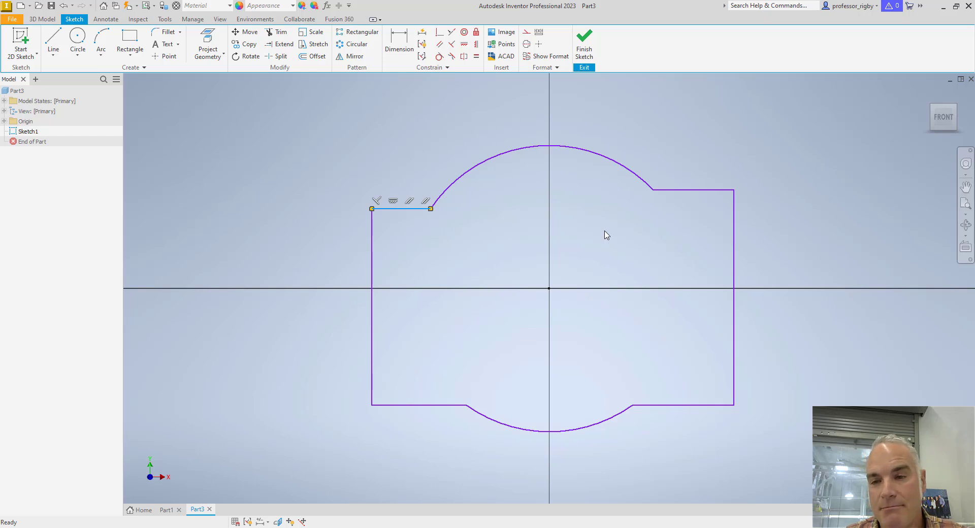
# - Constrain the top-left and top-right lines symmetric and drag to confirm they move together
pyautogui.click(675, 202)
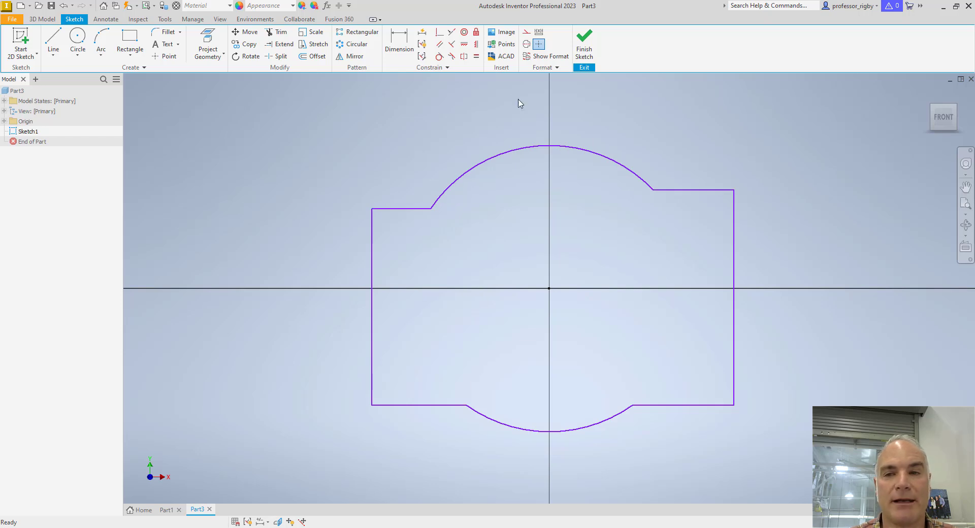
pyautogui.click(450, 34)
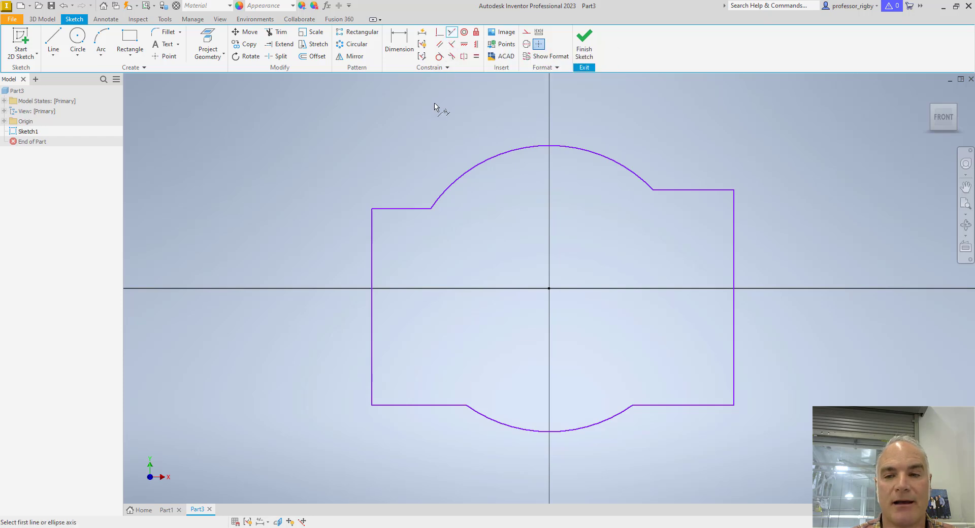
pyautogui.click(399, 208)
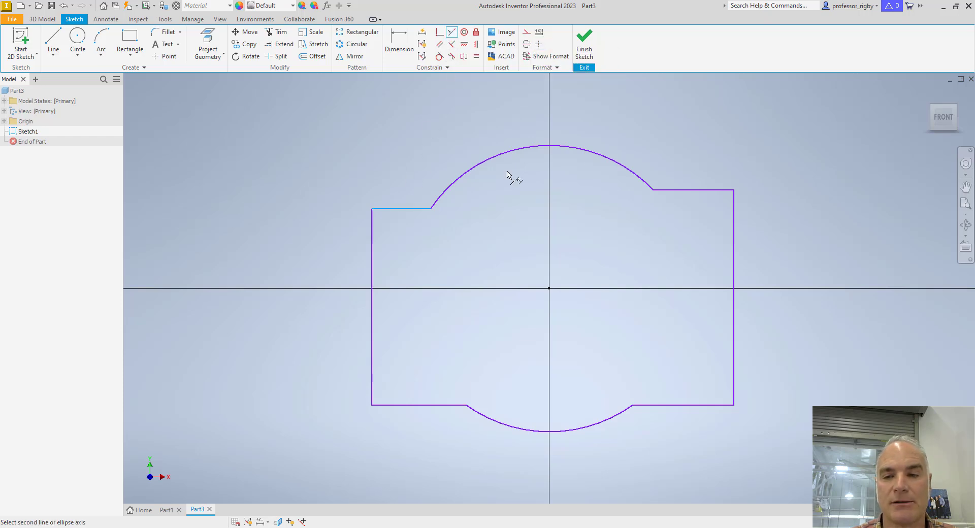
pyautogui.click(669, 191)
pyautogui.press('Escape')
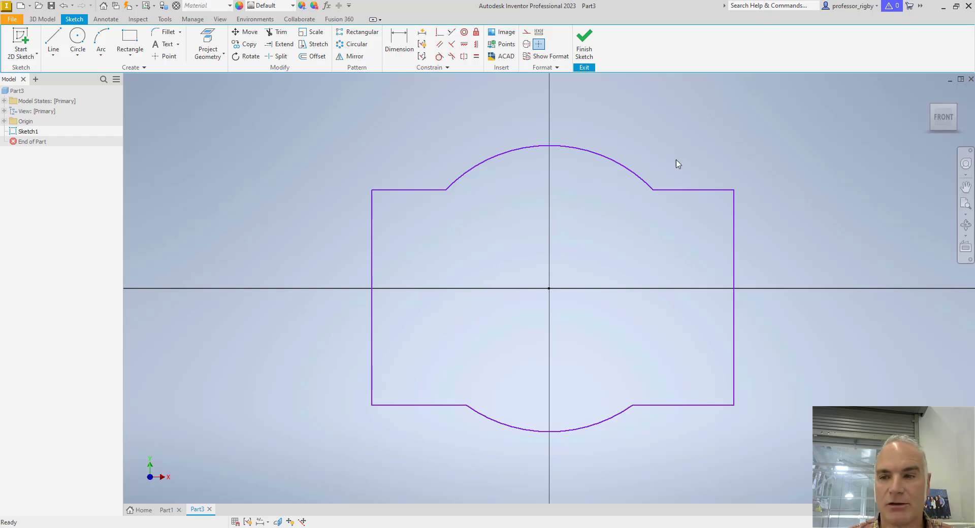
pyautogui.moveTo(698, 190); pyautogui.dragTo(685, 179)
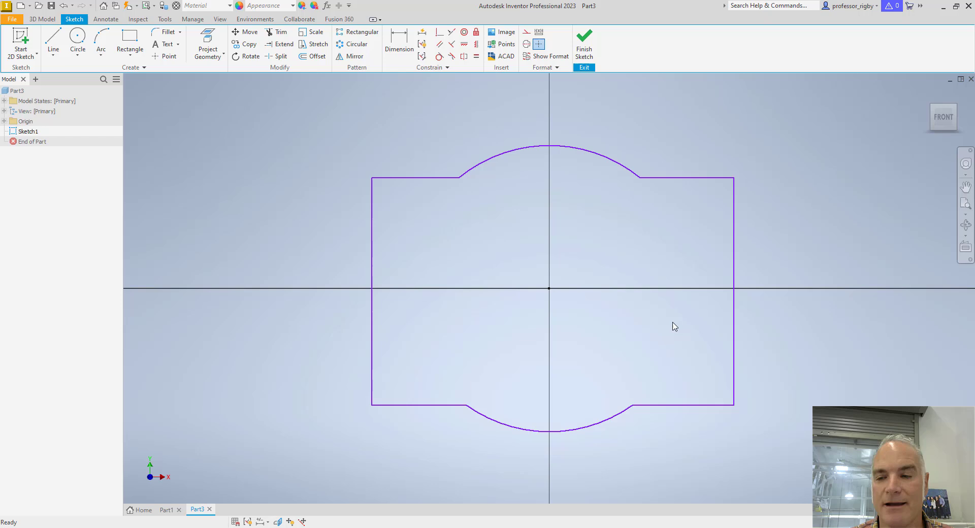
# - Raise the bottom lines and constrain the bottom-right and bottom-left lines symmetric
pyautogui.moveTo(676, 405); pyautogui.dragTo(678, 378)
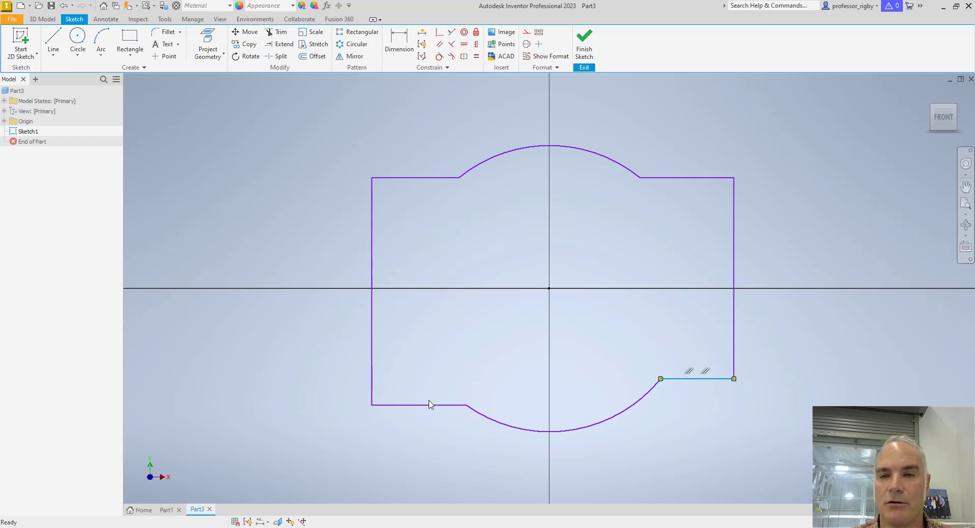
pyautogui.click(451, 33)
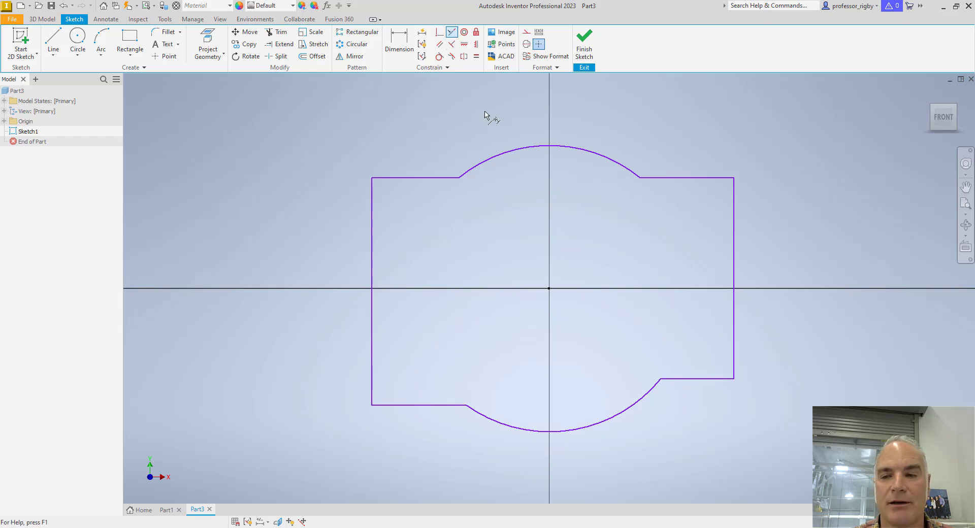
pyautogui.click(678, 379)
pyautogui.click(443, 405)
pyautogui.press('Escape')
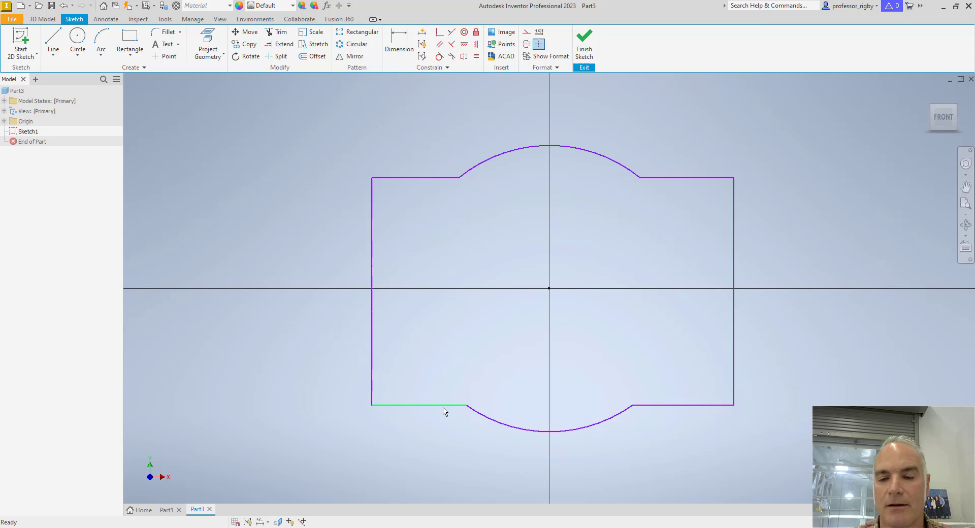
pyautogui.moveTo(443, 410); pyautogui.dragTo(456, 381)
pyautogui.click(624, 364)
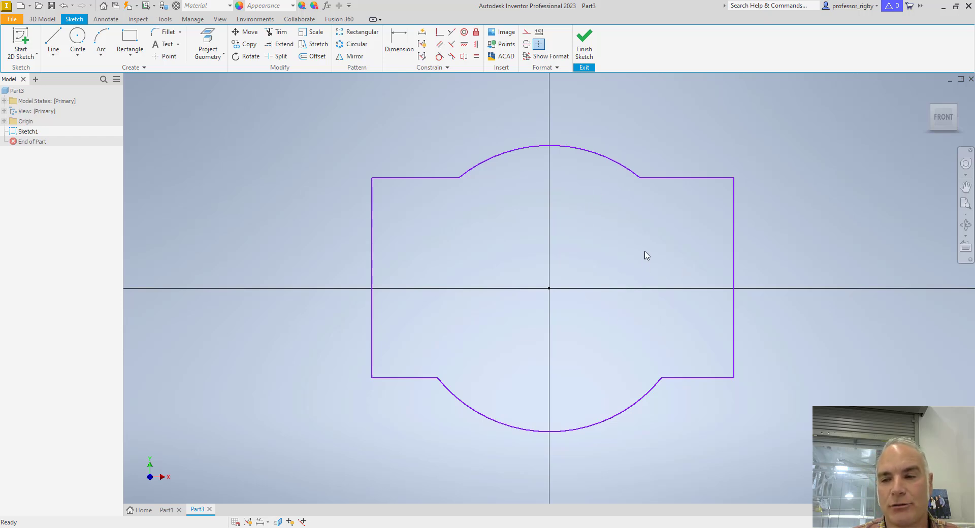
# - Reshape the upper arc and constrain it equal to the lower arc, then test by dragging
pyautogui.moveTo(626, 172)
pyautogui.mouseDown()
pyautogui.moveTo(646, 158)
pyautogui.moveTo(609, 176)
pyautogui.mouseUp()
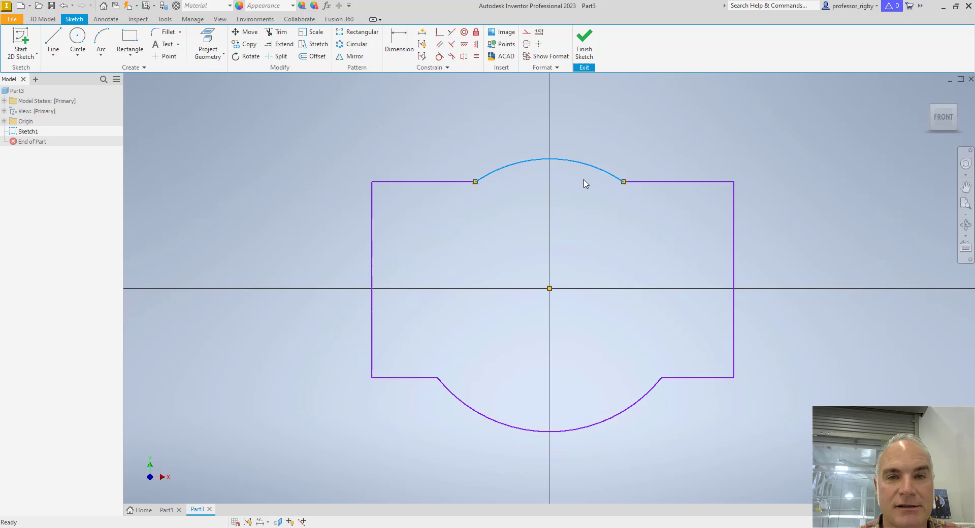
pyautogui.click(597, 218)
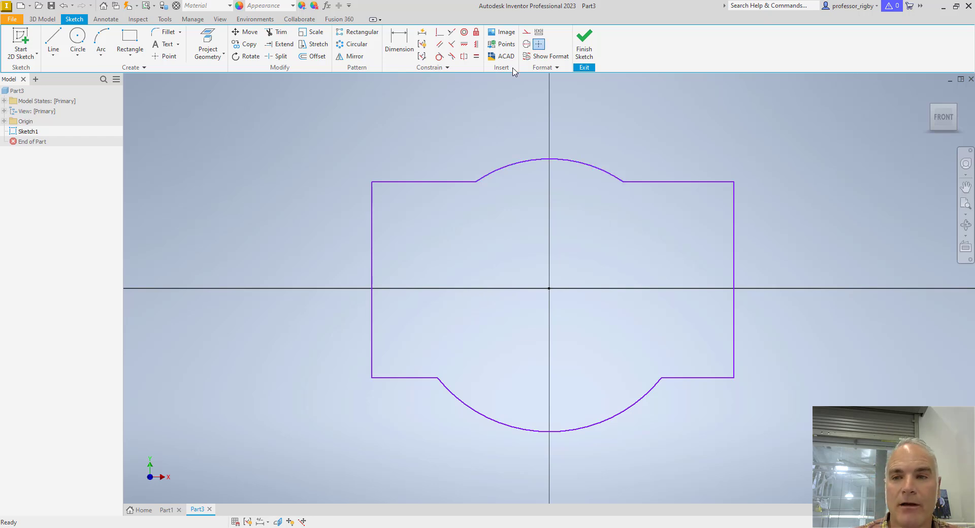
pyautogui.click(478, 59)
pyautogui.click(596, 165)
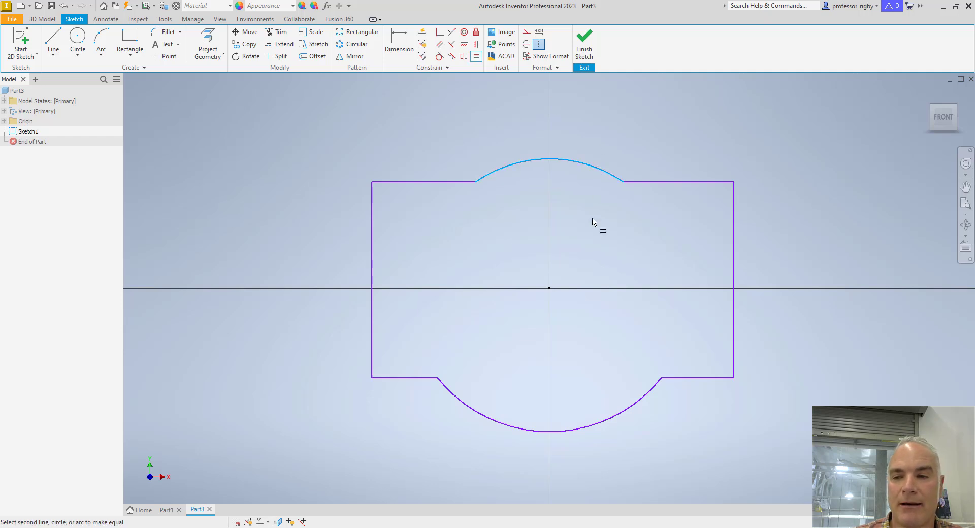
pyautogui.click(639, 401)
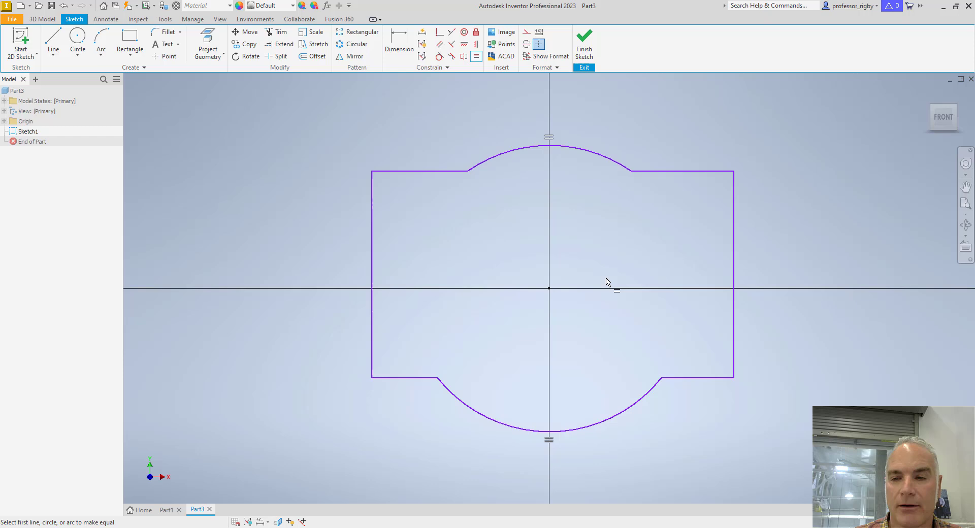
pyautogui.press('Escape')
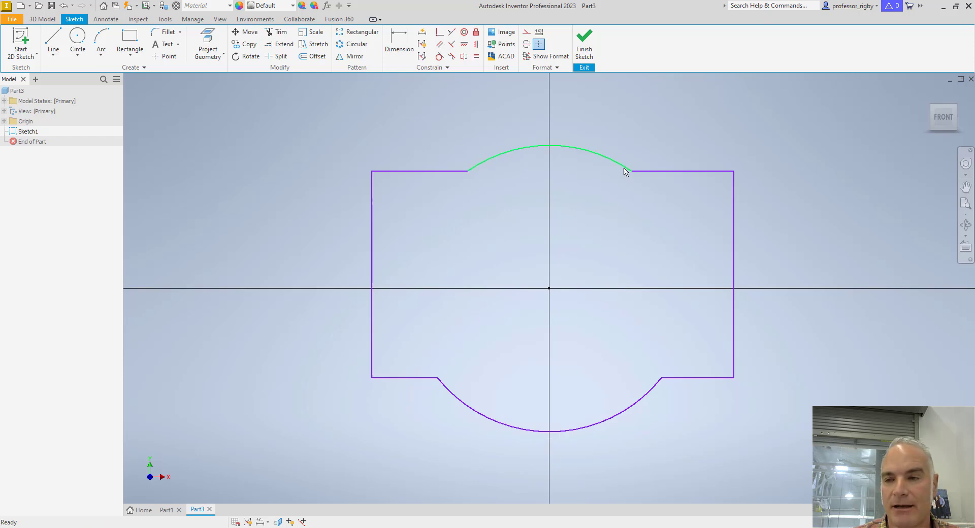
pyautogui.moveTo(625, 168)
pyautogui.mouseDown()
pyautogui.moveTo(611, 192)
pyautogui.moveTo(618, 157)
pyautogui.moveTo(611, 166)
pyautogui.mouseUp()
pyautogui.click(600, 212)
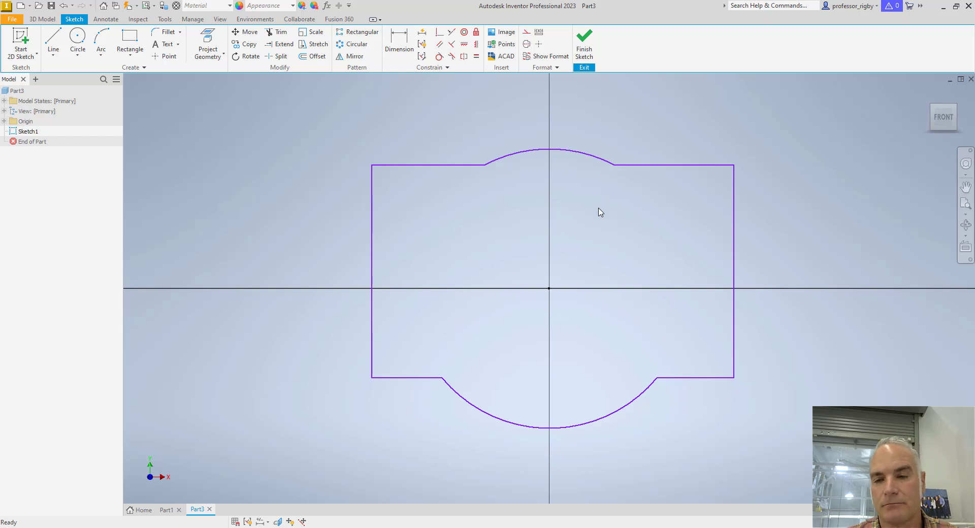
# - Lower the top edges to enlarge the upper arc and align the left-side midpoint horizontally with the origin
pyautogui.moveTo(462, 168); pyautogui.dragTo(462, 200)
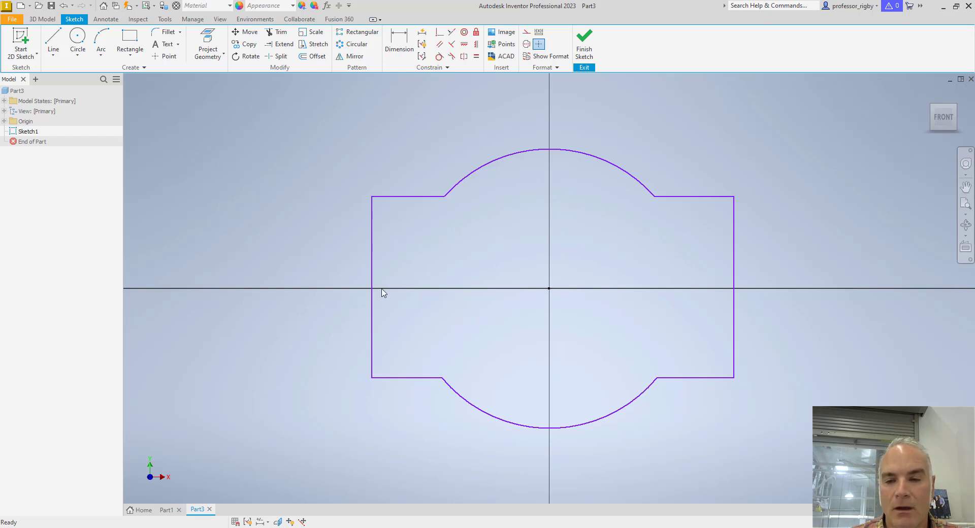
pyautogui.moveTo(423, 197); pyautogui.dragTo(420, 244)
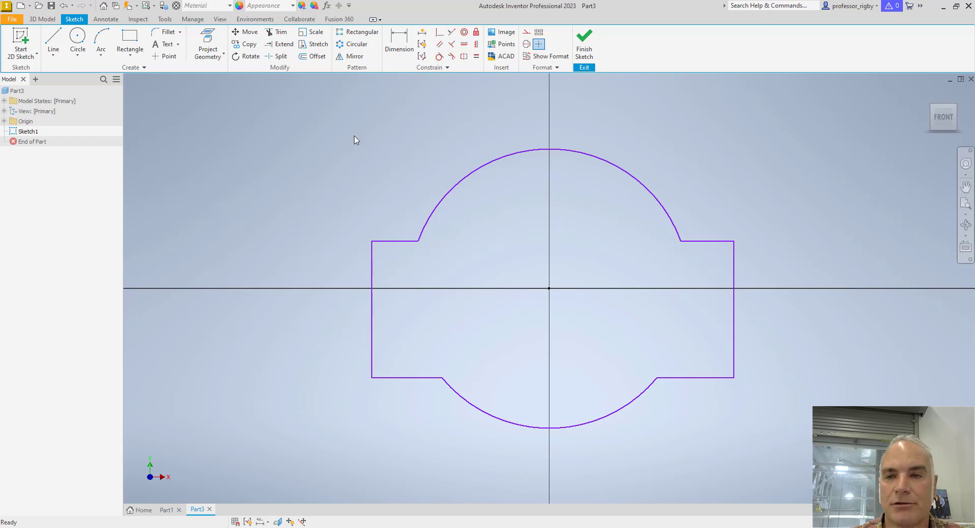
pyautogui.click(464, 46)
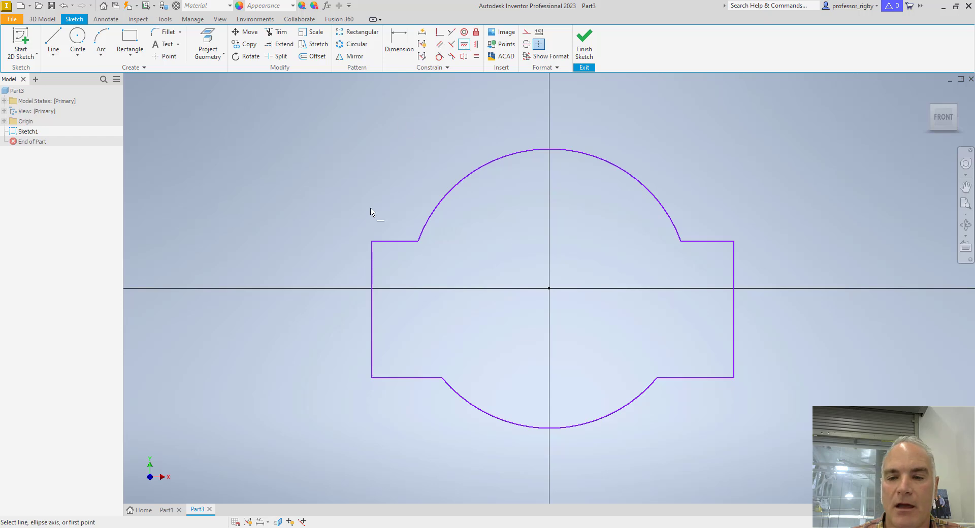
pyautogui.click(372, 309)
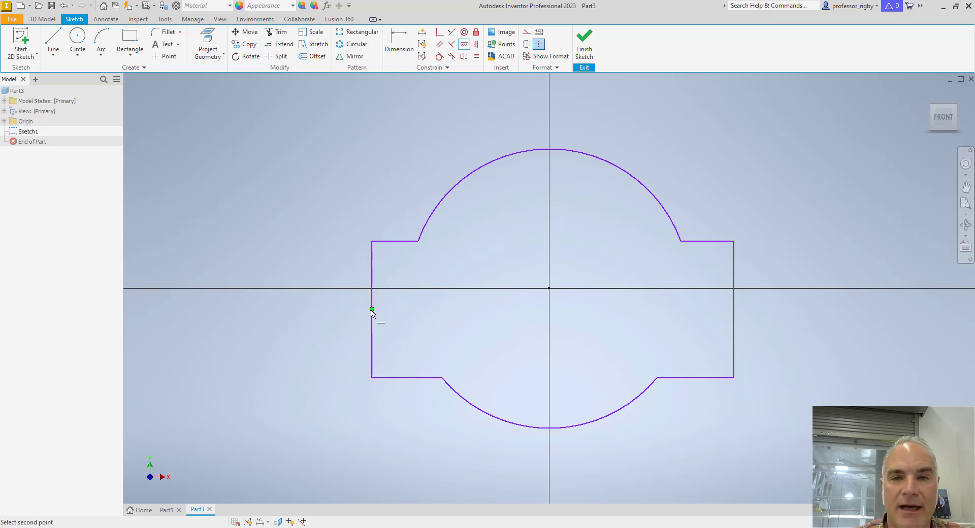
pyautogui.click(548, 289)
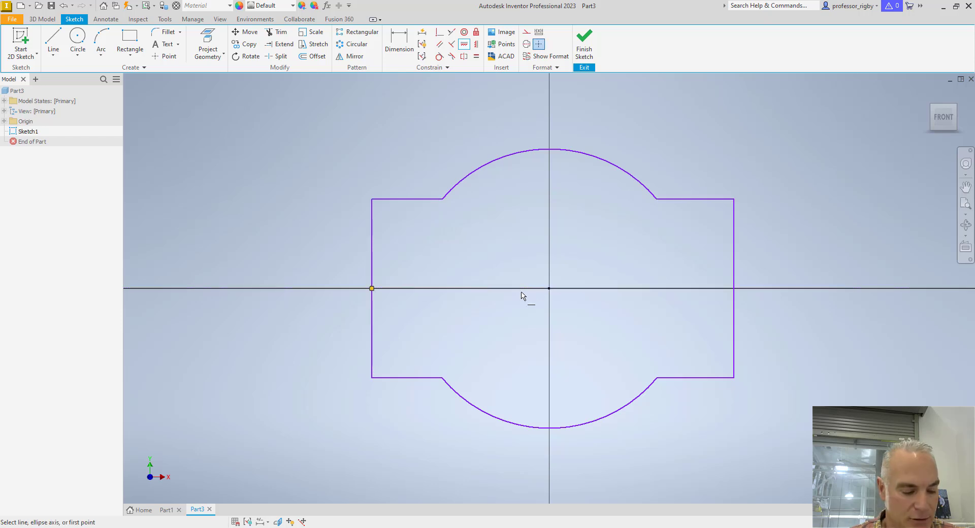
pyautogui.press('Escape')
# - Drag the bottom-left edge and both vertical sides to adjust the profile's width
pyautogui.moveTo(416, 378)
pyautogui.mouseDown()
pyautogui.moveTo(411, 350)
pyautogui.moveTo(429, 375)
pyautogui.mouseUp()
pyautogui.moveTo(374, 315); pyautogui.dragTo(327, 322)
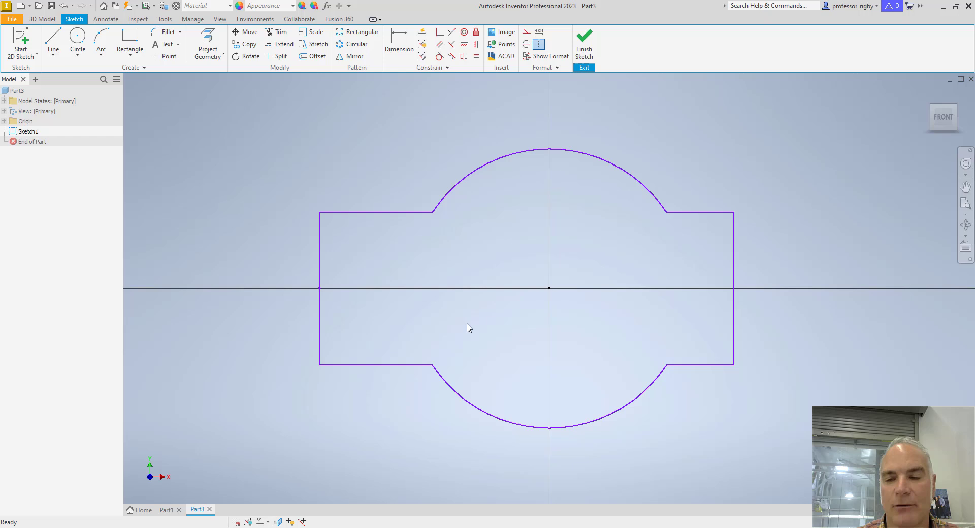
pyautogui.moveTo(729, 326); pyautogui.dragTo(716, 338)
# - Apply an Equal constraint between the top-left and top-right line segments
pyautogui.click(645, 331)
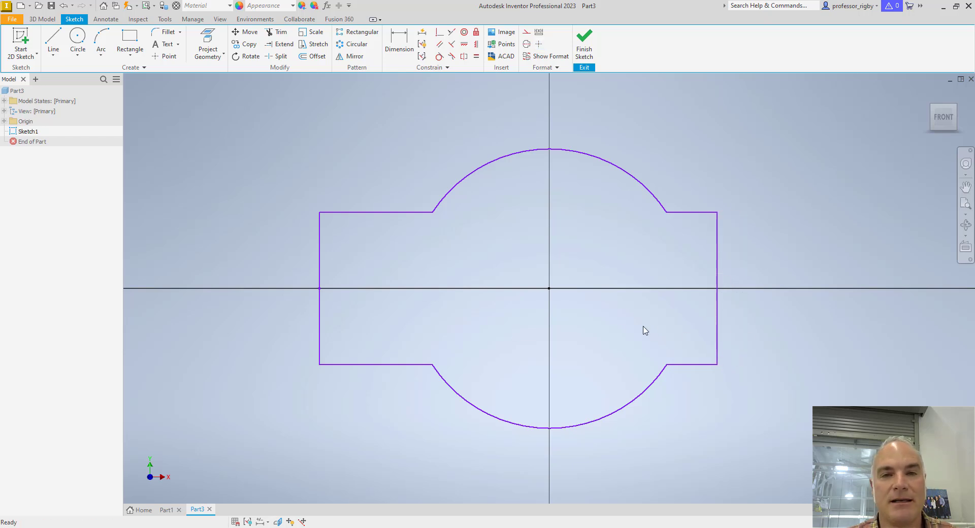
pyautogui.click(478, 58)
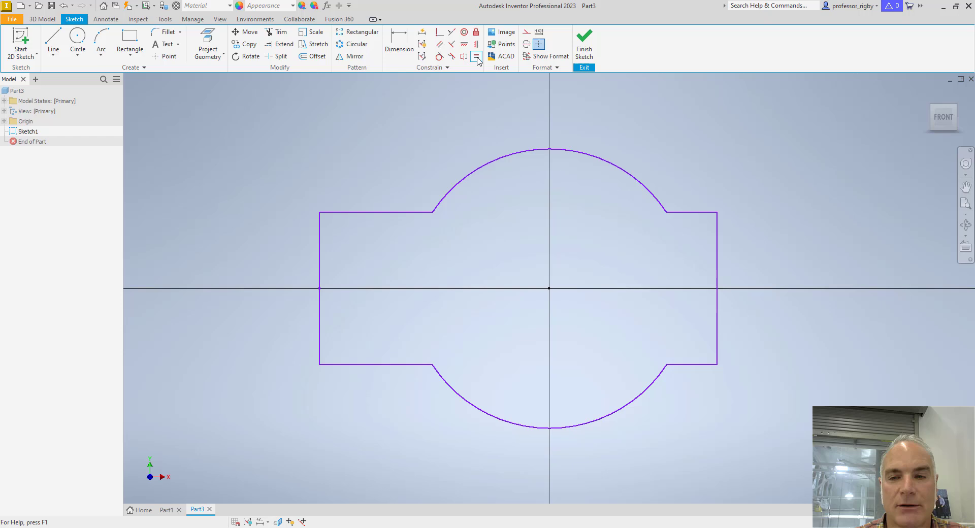
pyautogui.click(411, 213)
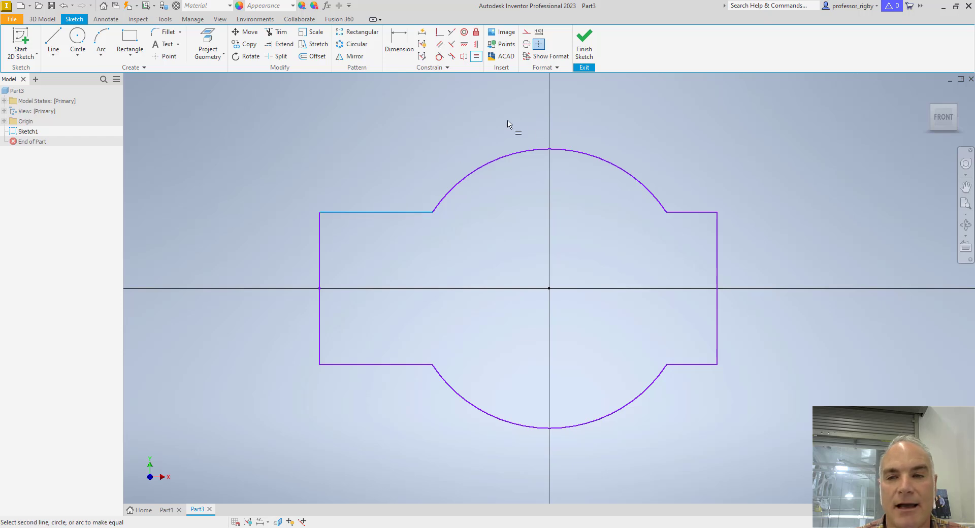
pyautogui.click(695, 212)
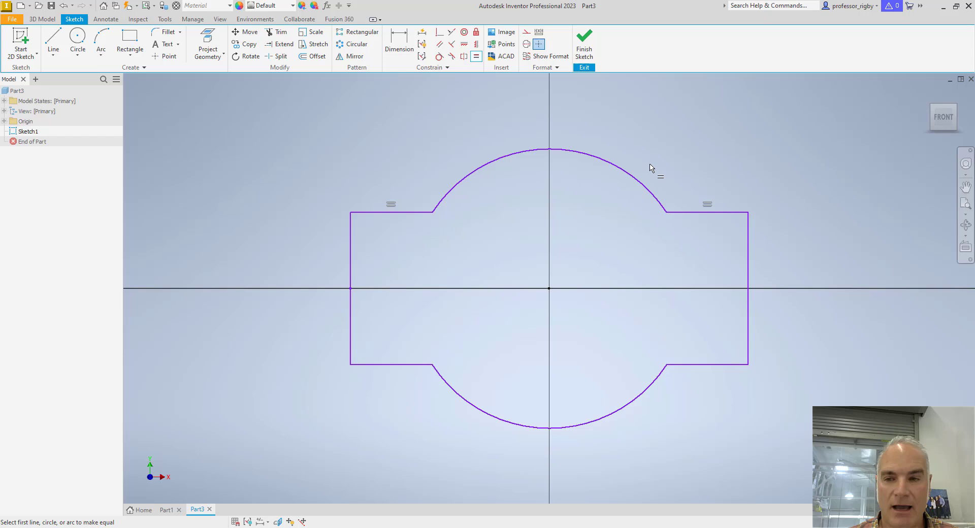
pyautogui.press('Escape')
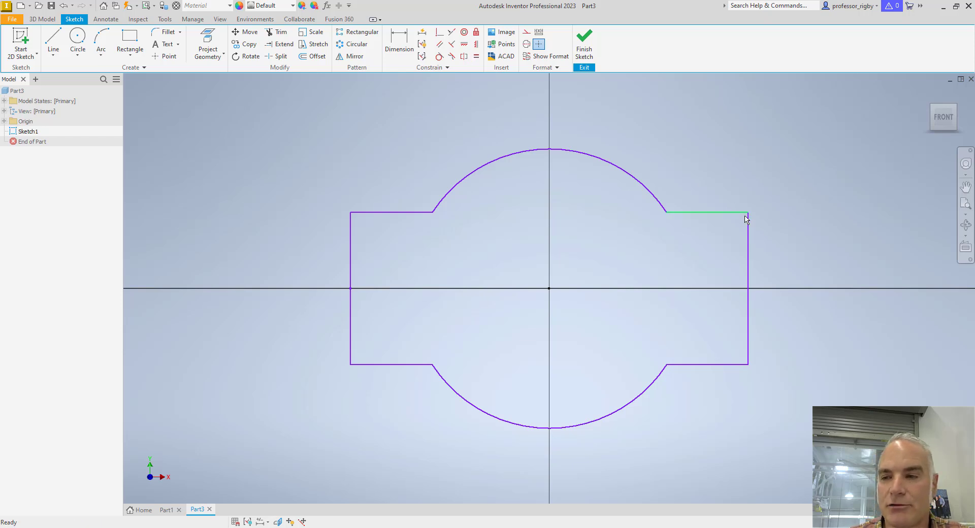
# - Drag the top segments and left side to confirm the profile stays symmetric while narrowing
pyautogui.moveTo(733, 214); pyautogui.dragTo(623, 182)
pyautogui.moveTo(407, 188); pyautogui.dragTo(401, 213)
pyautogui.moveTo(349, 243); pyautogui.dragTo(388, 257)
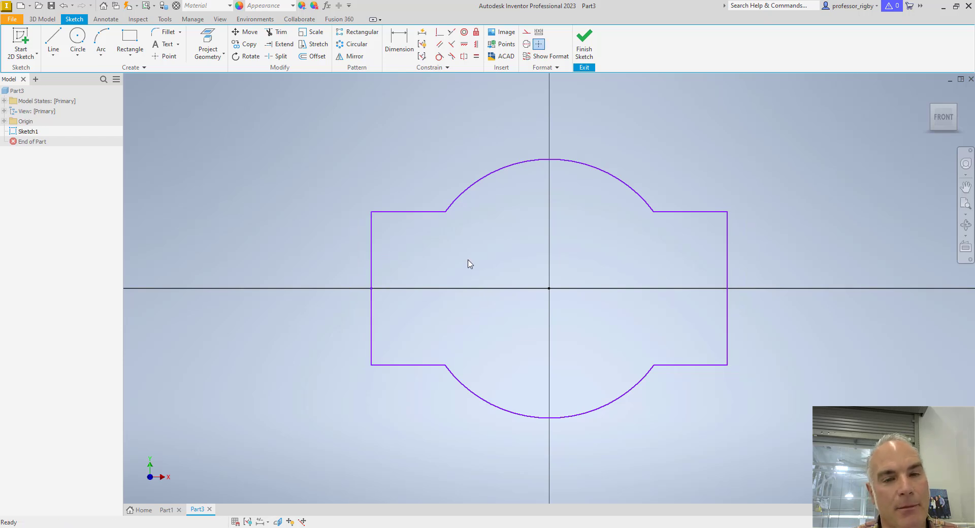
# - Dimension the distance between the two vertical sides as 10 and zoom to fit the profile
pyautogui.click(399, 41)
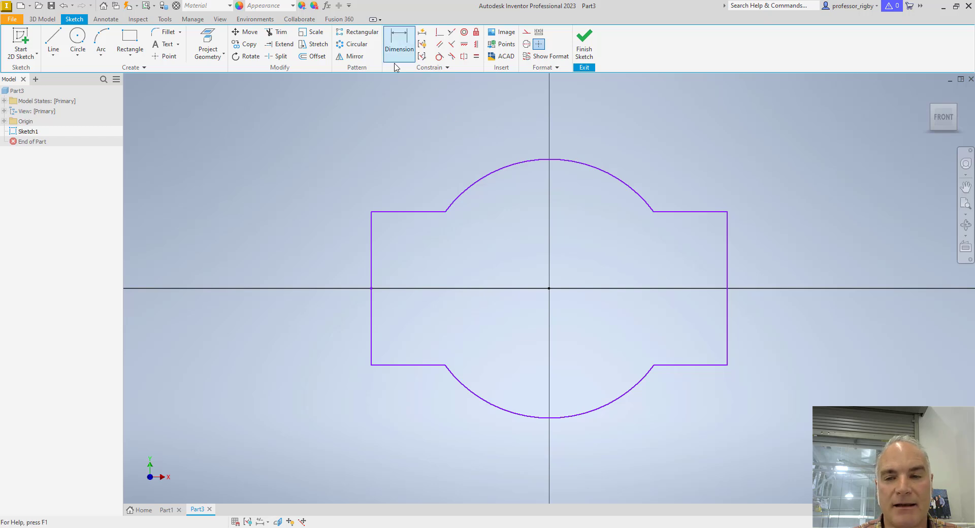
pyautogui.click(372, 226)
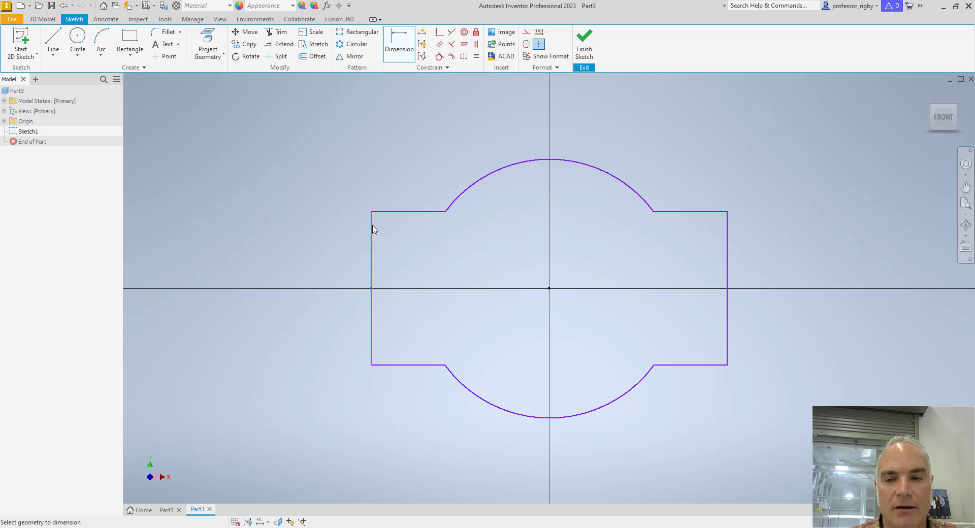
pyautogui.click(726, 258)
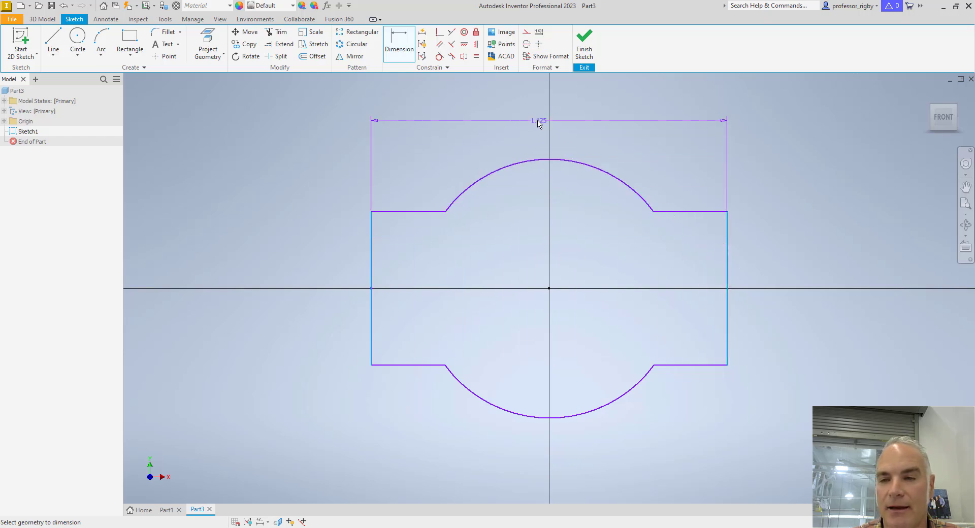
pyautogui.click(536, 118)
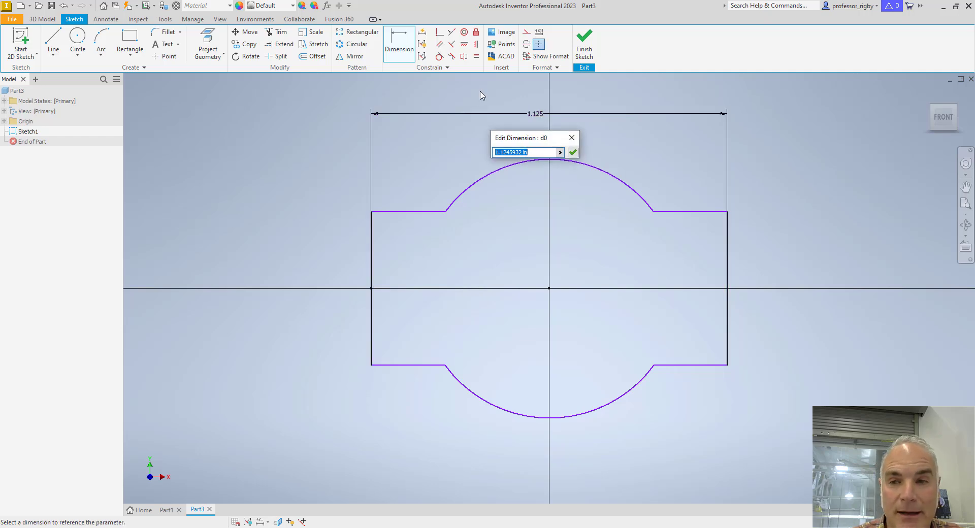
pyautogui.write('45')
pyautogui.press('Return')
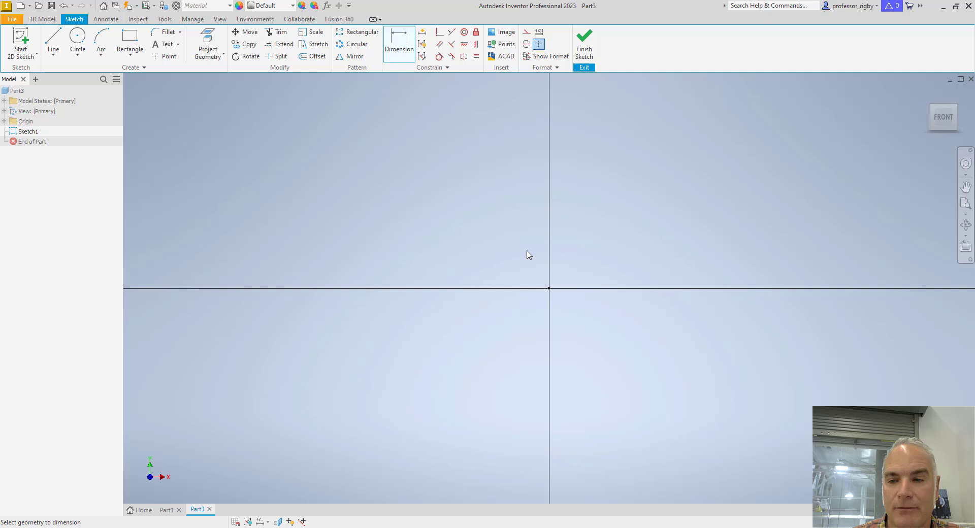
pyautogui.press('Home')
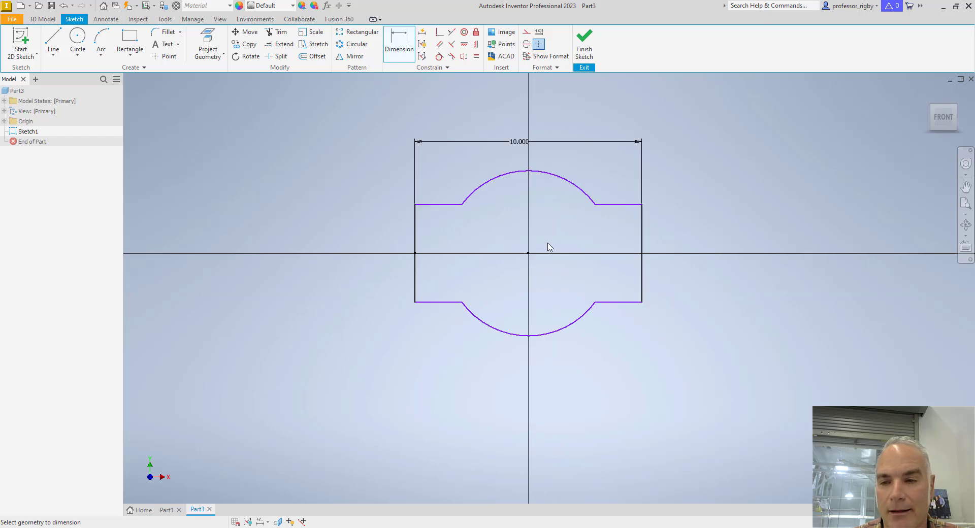
pyautogui.scroll(3, 515, 250)
pyautogui.scroll(-3, 462, 243)
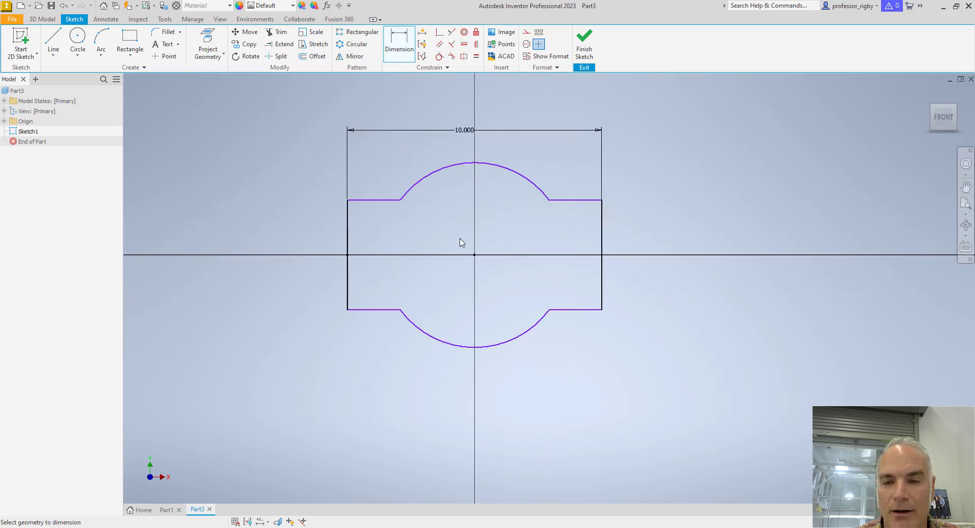
# - Dimension the left vertical side to a height of 3
pyautogui.click(348, 228)
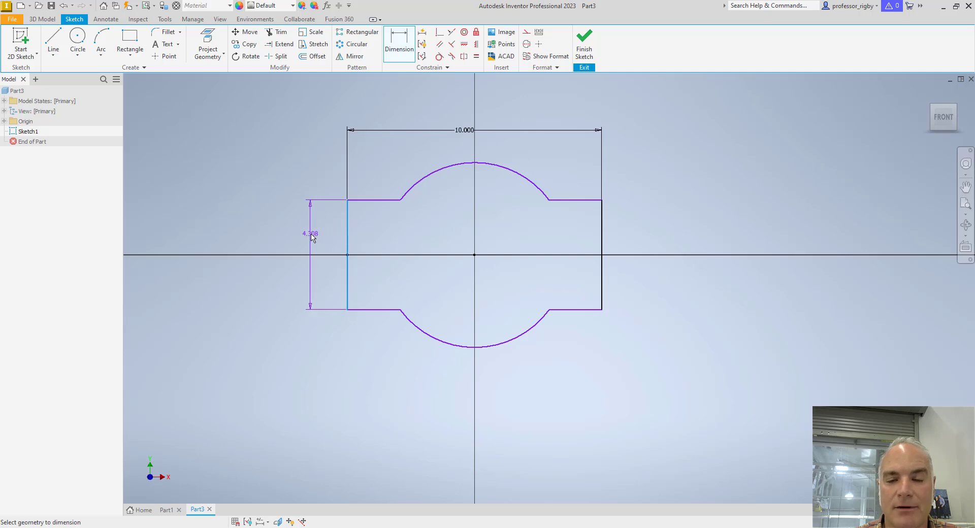
pyautogui.click(313, 238)
pyautogui.write('3')
pyautogui.press('Return')
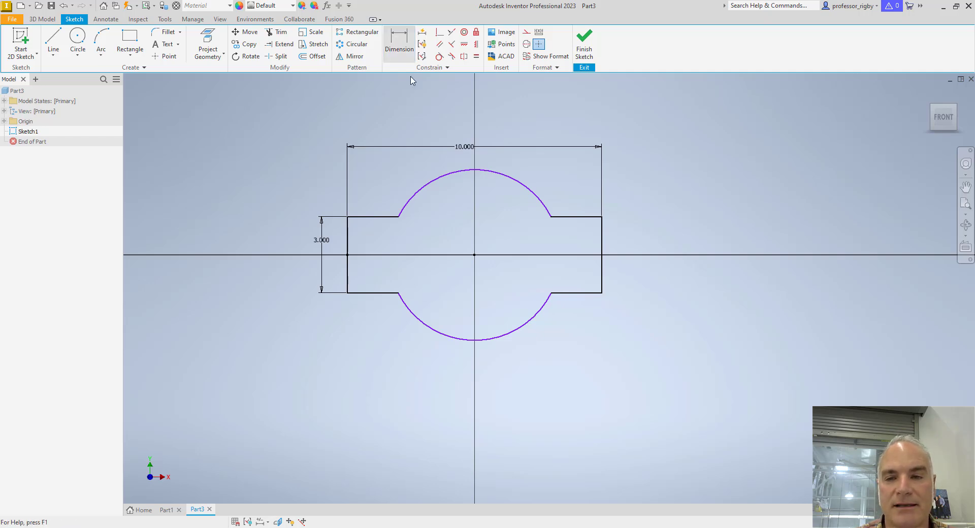
pyautogui.click(425, 185)
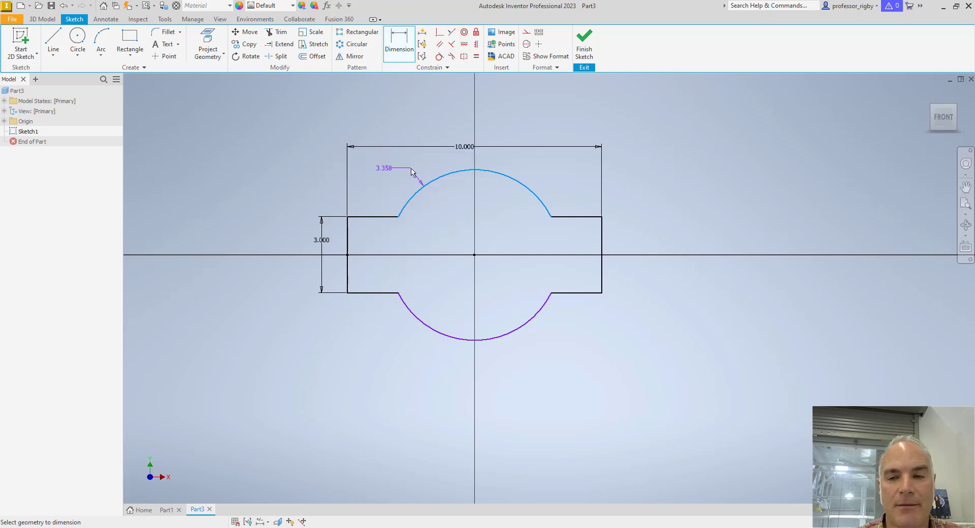
# - Dimension the top arc as a radius of 3
pyautogui.rightClick(391, 181)
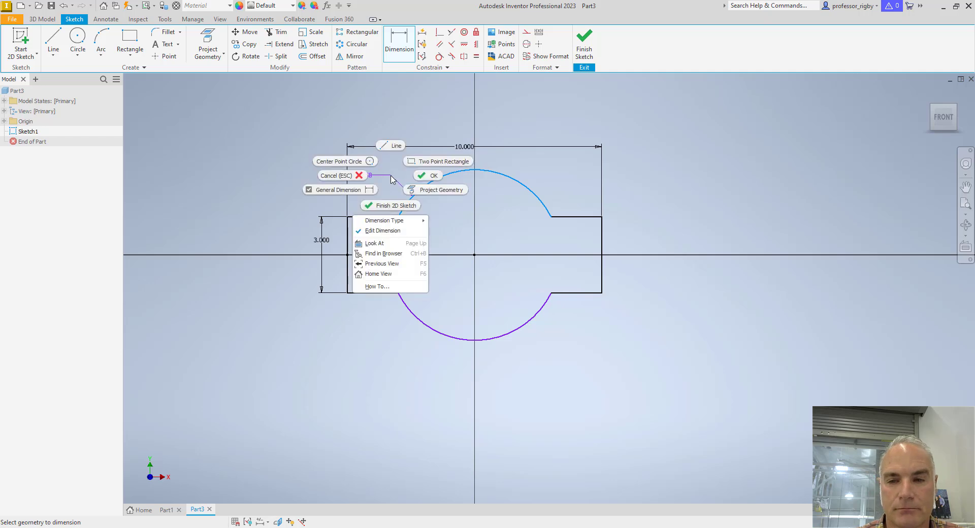
pyautogui.moveTo(393, 220)
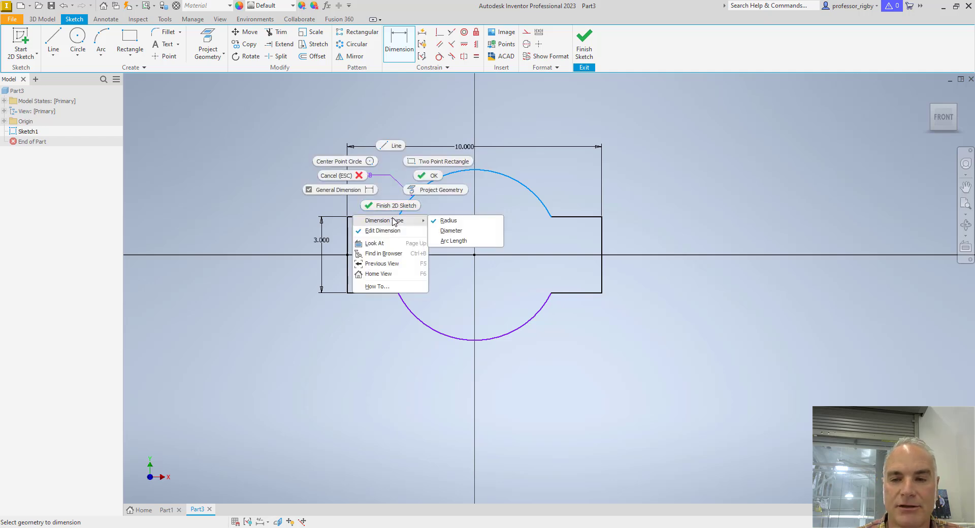
pyautogui.click(447, 220)
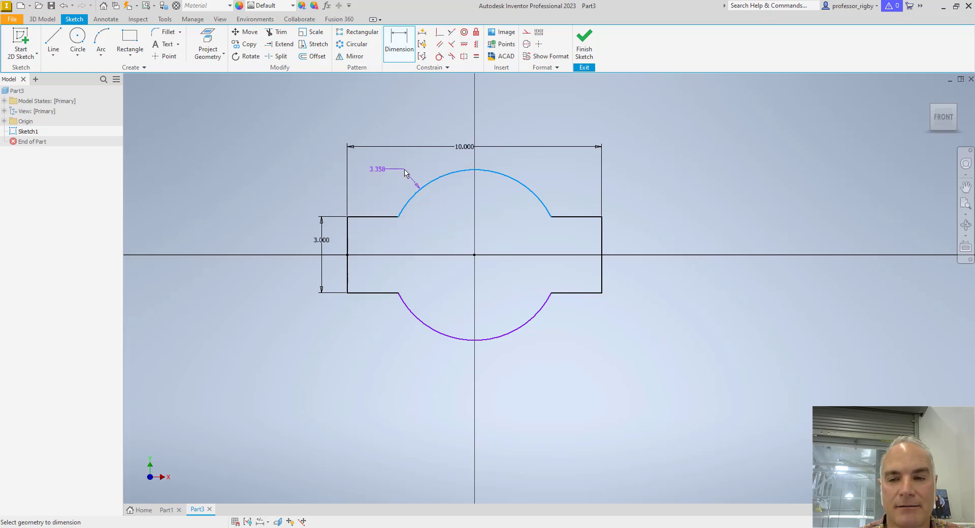
pyautogui.click(405, 171)
pyautogui.write('3')
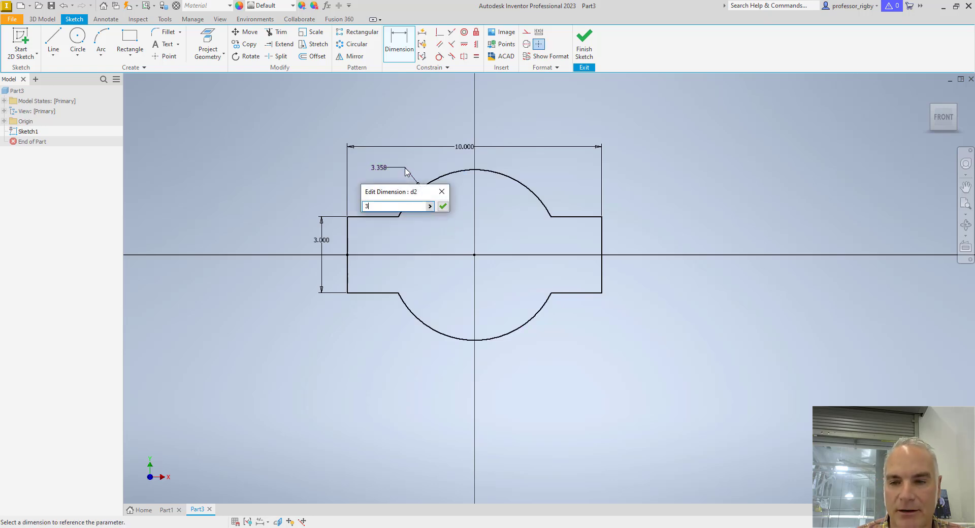
pyautogui.press('Return')
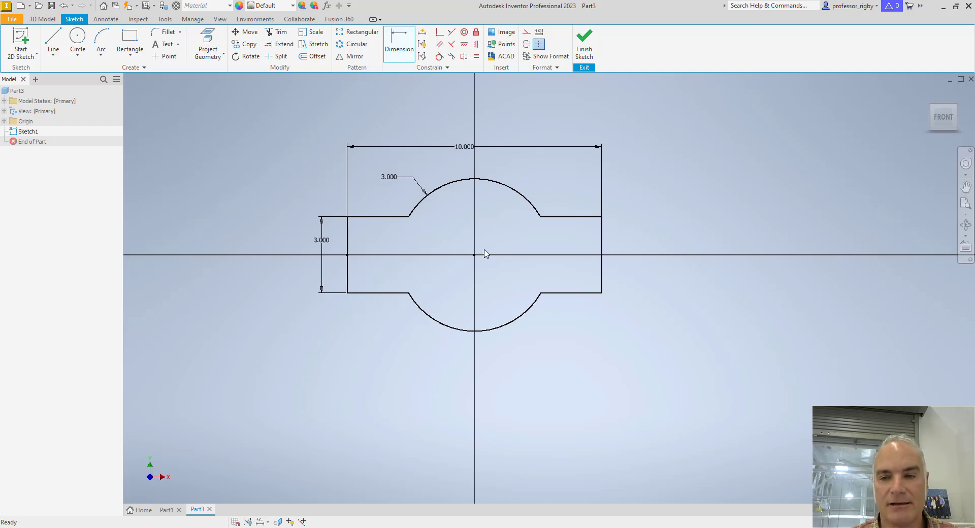
pyautogui.press('Escape')
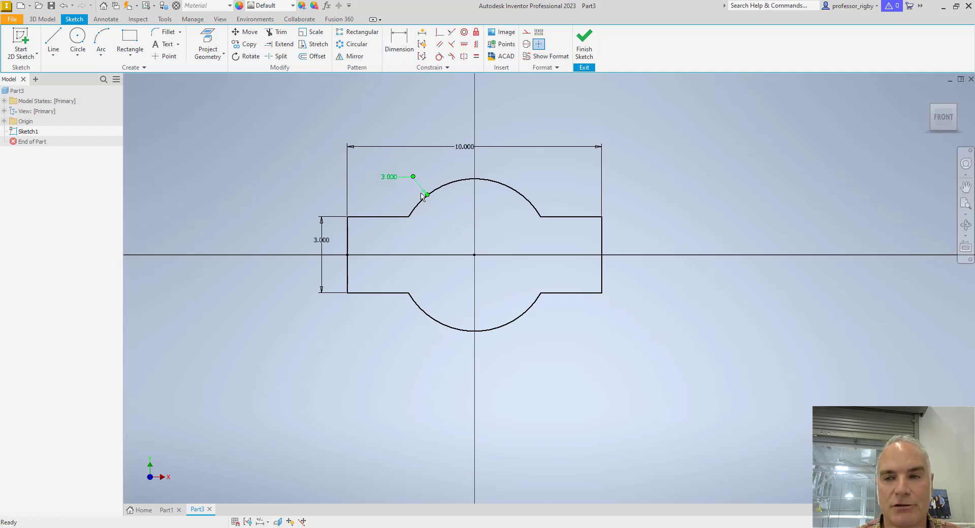
# - Finish Sketch1 and expand Part3's Origin to list its planes and axes
pyautogui.click(583, 47)
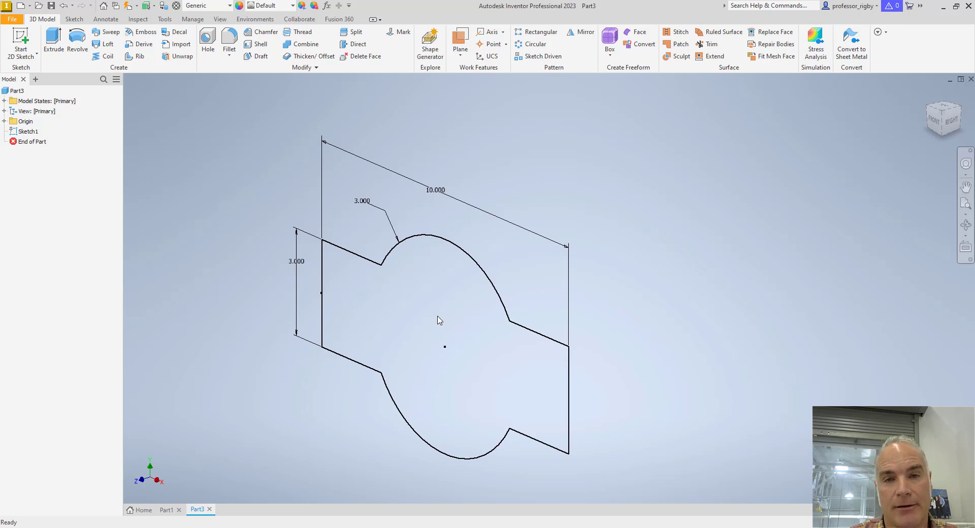
pyautogui.click(5, 121)
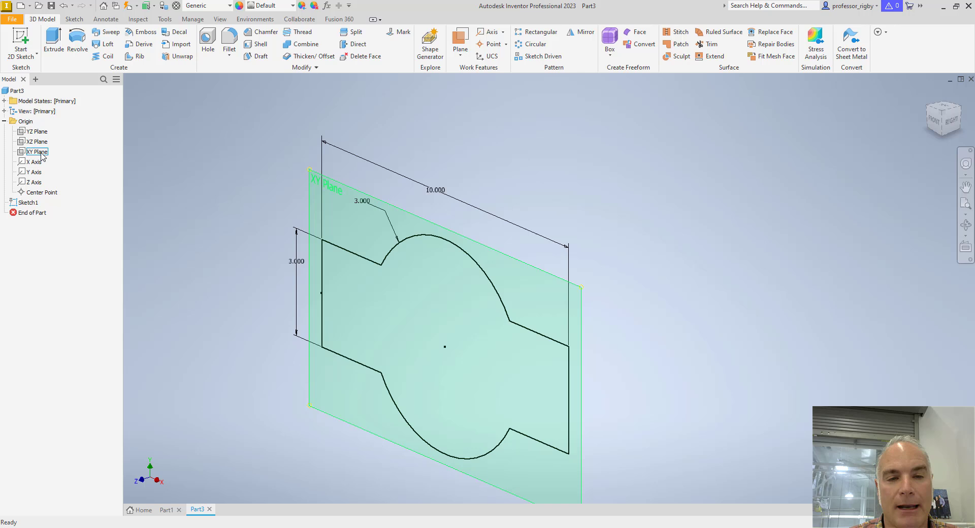